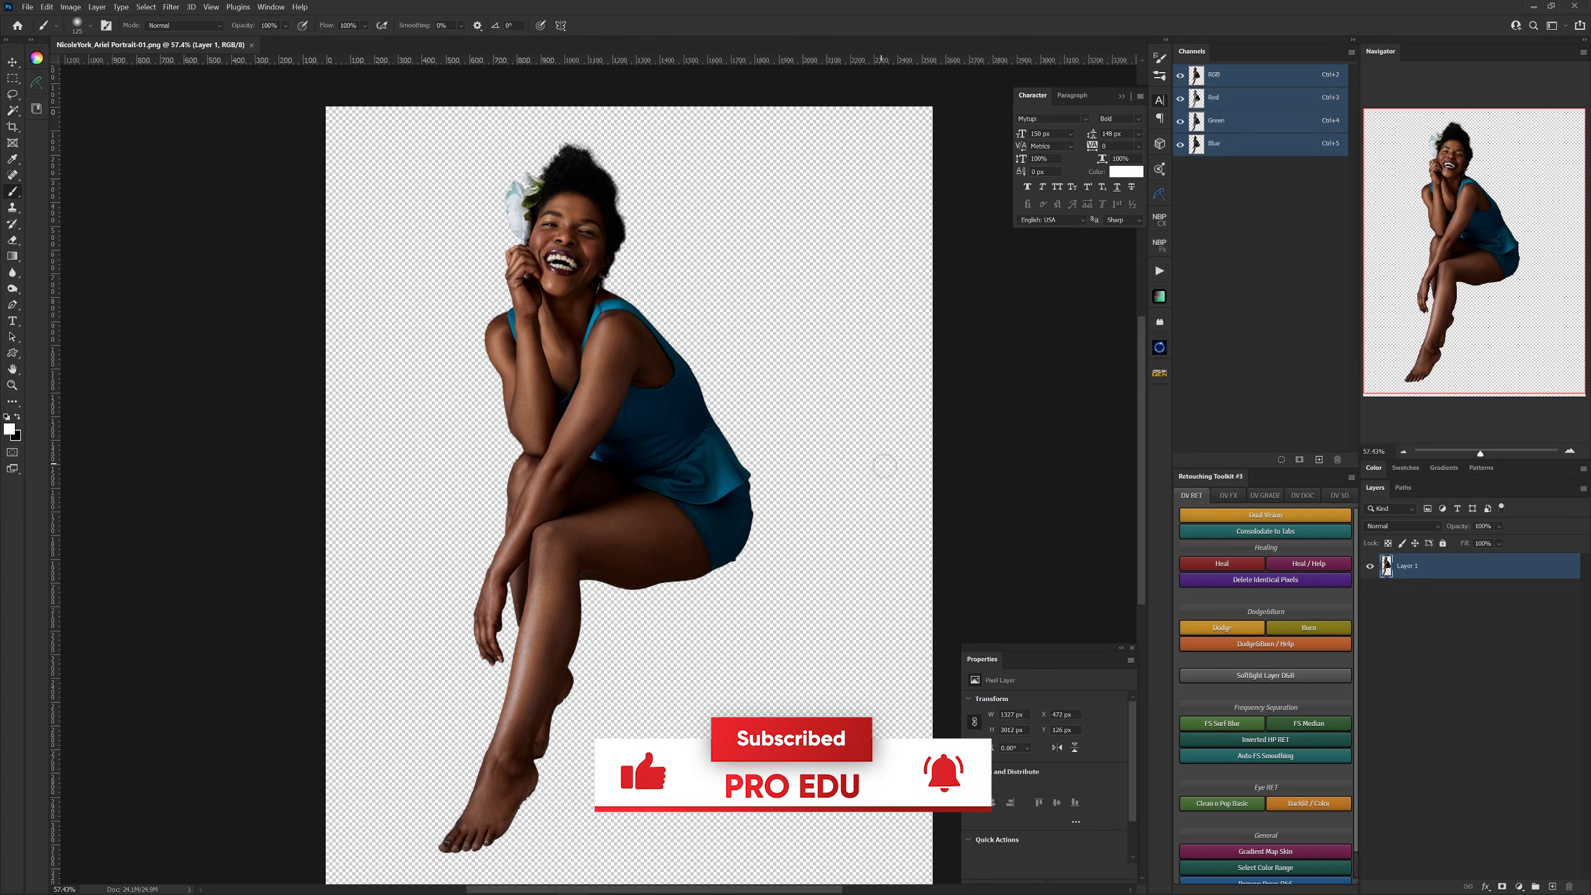
Examine the cut-out portrait's edges around the arms, legs, hair and shoulders on its transparent background
{"action": "scroll", "coordinate": [1066, 815], "scroll_direction": "down", "scroll_amount": 2}
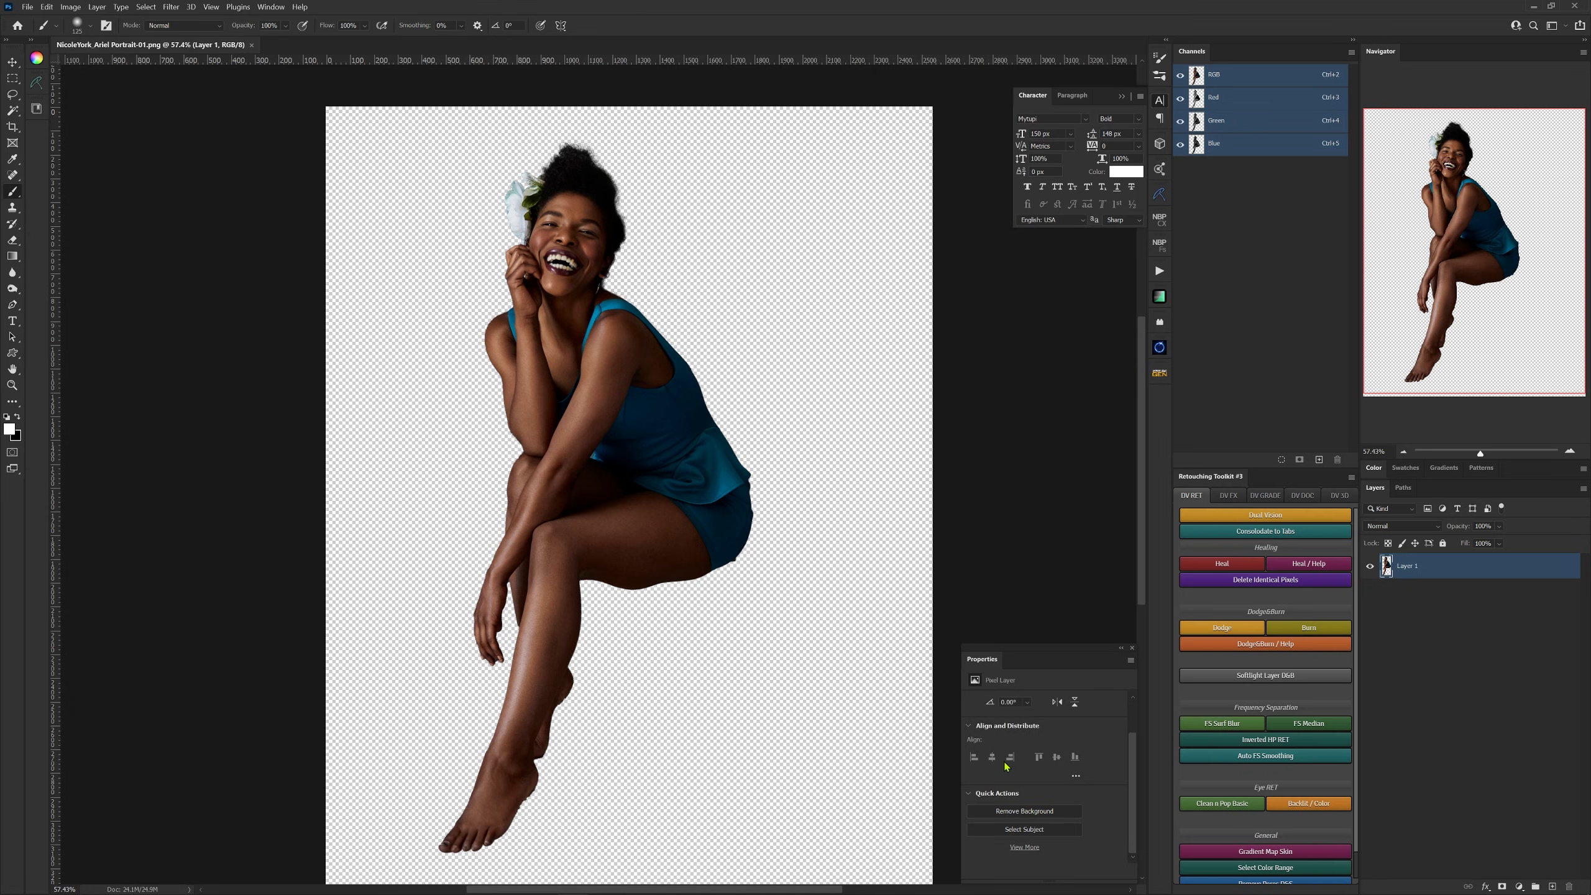
{"action": "left_click_drag", "start_coordinate": [543, 233], "coordinate": [529, 288], "text": "ctrl"}
{"action": "left_click_drag", "start_coordinate": [440, 657], "coordinate": [514, 376]}
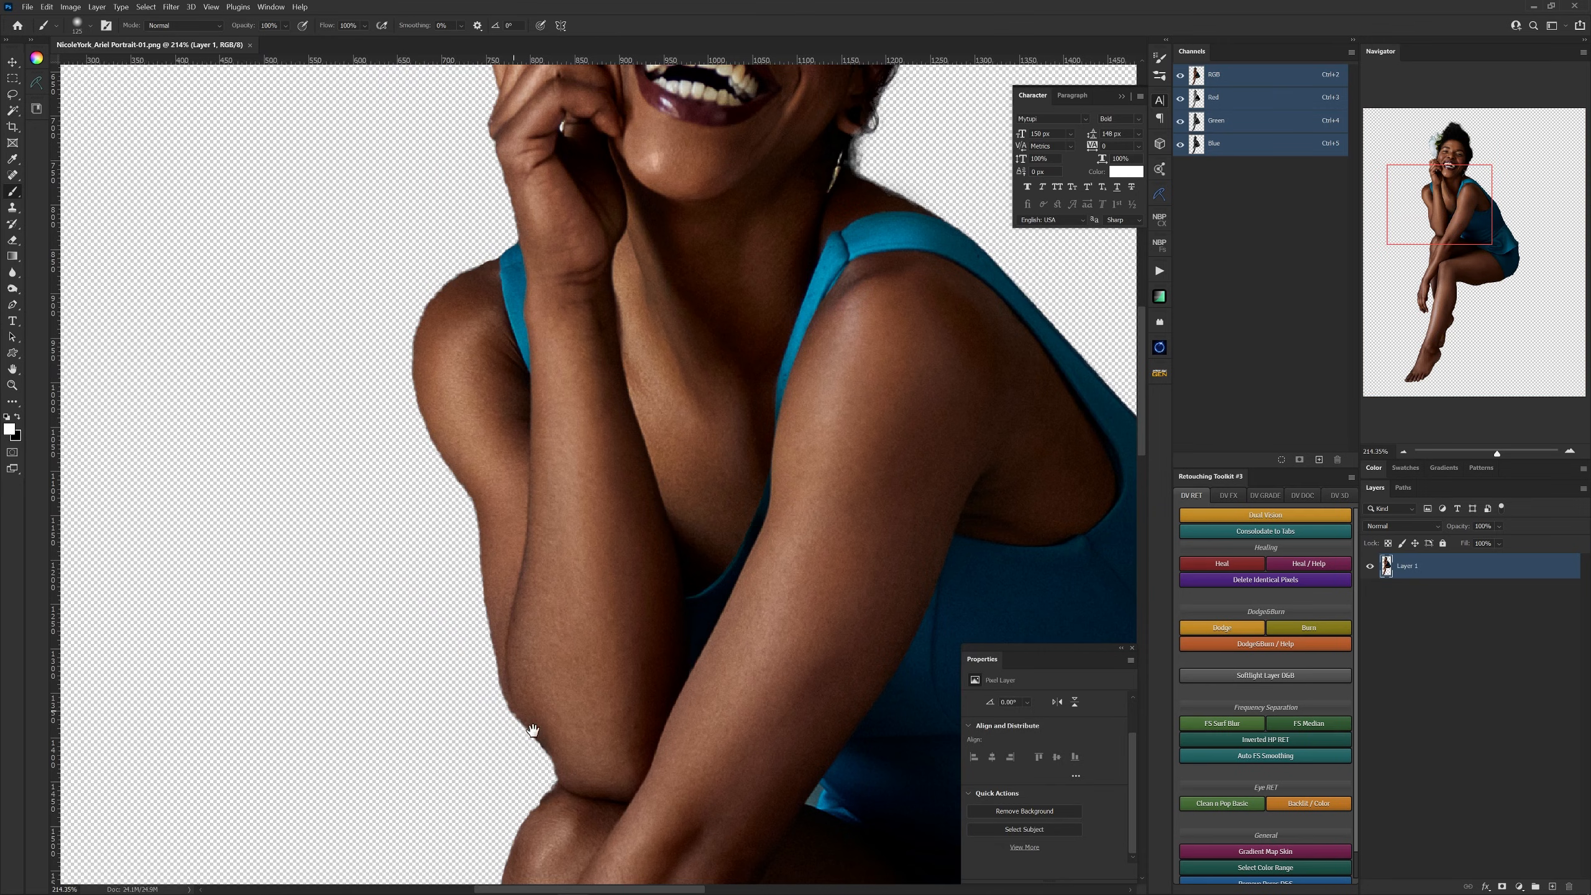
{"action": "left_click_drag", "start_coordinate": [573, 784], "coordinate": [581, 414]}
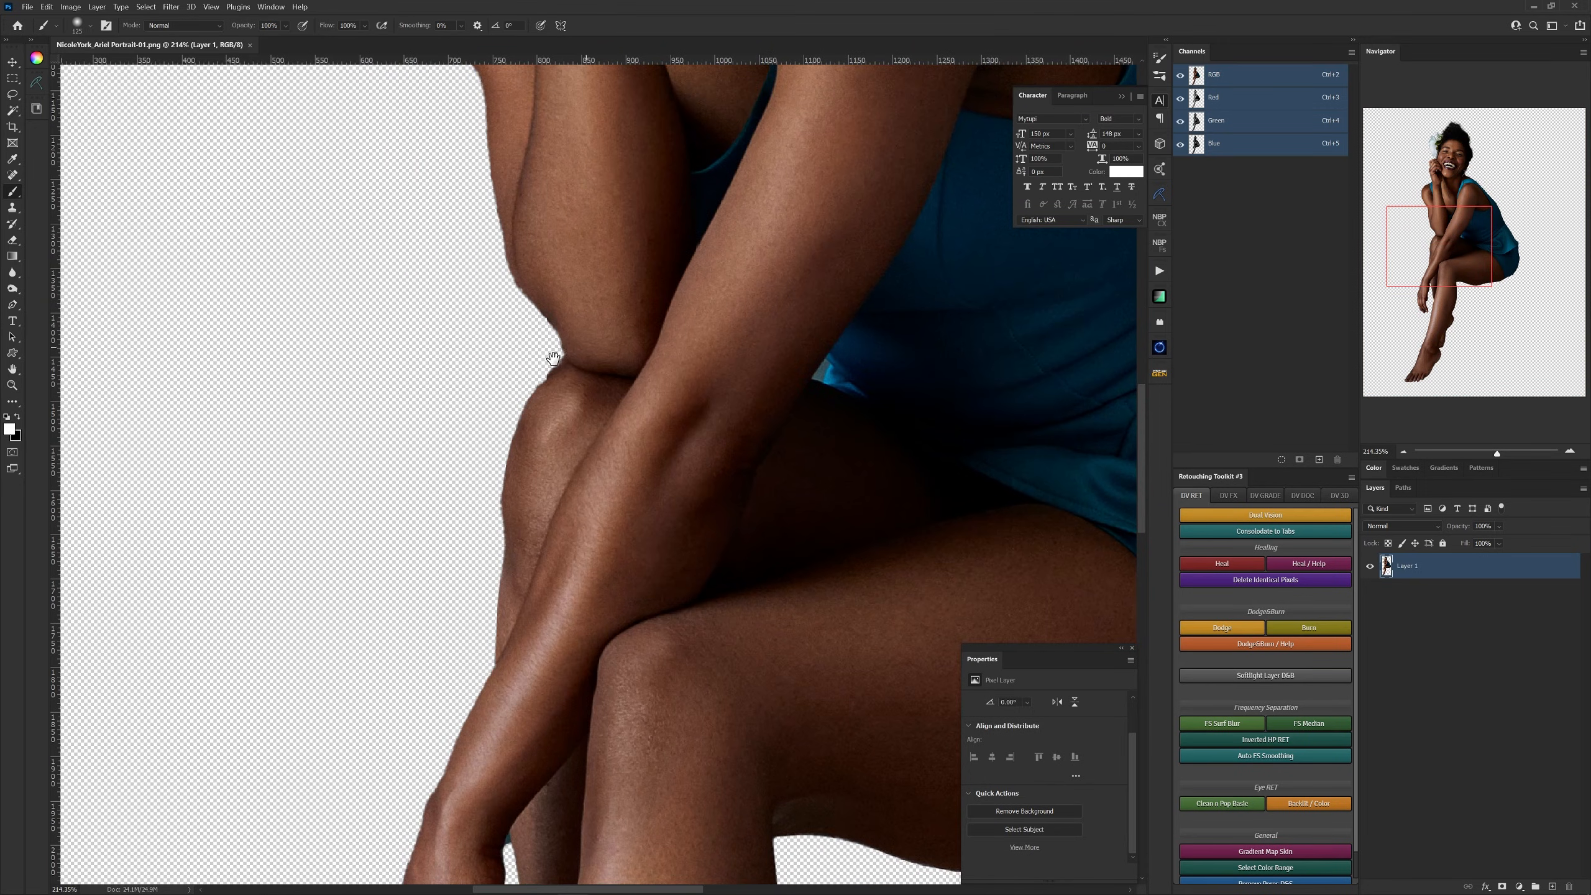
{"action": "left_click_drag", "start_coordinate": [525, 781], "coordinate": [503, 503]}
{"action": "left_click_drag", "start_coordinate": [607, 514], "coordinate": [566, 614], "text": "ctrl"}
{"action": "left_click_drag", "start_coordinate": [656, 452], "coordinate": [572, 521]}
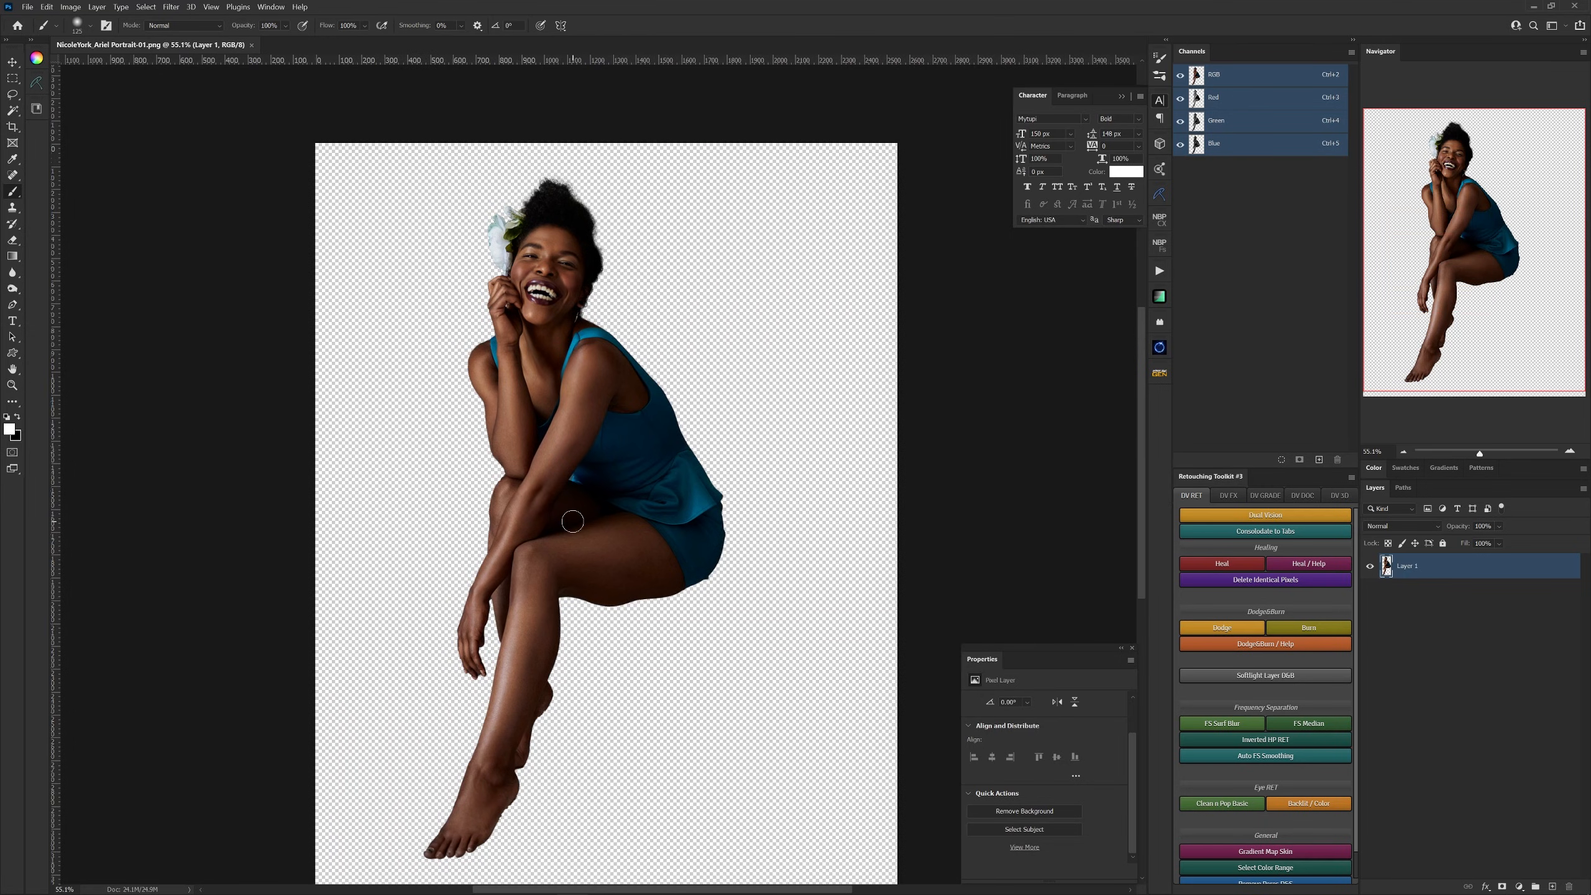
{"action": "left_click_drag", "start_coordinate": [595, 242], "coordinate": [568, 177], "text": "ctrl"}
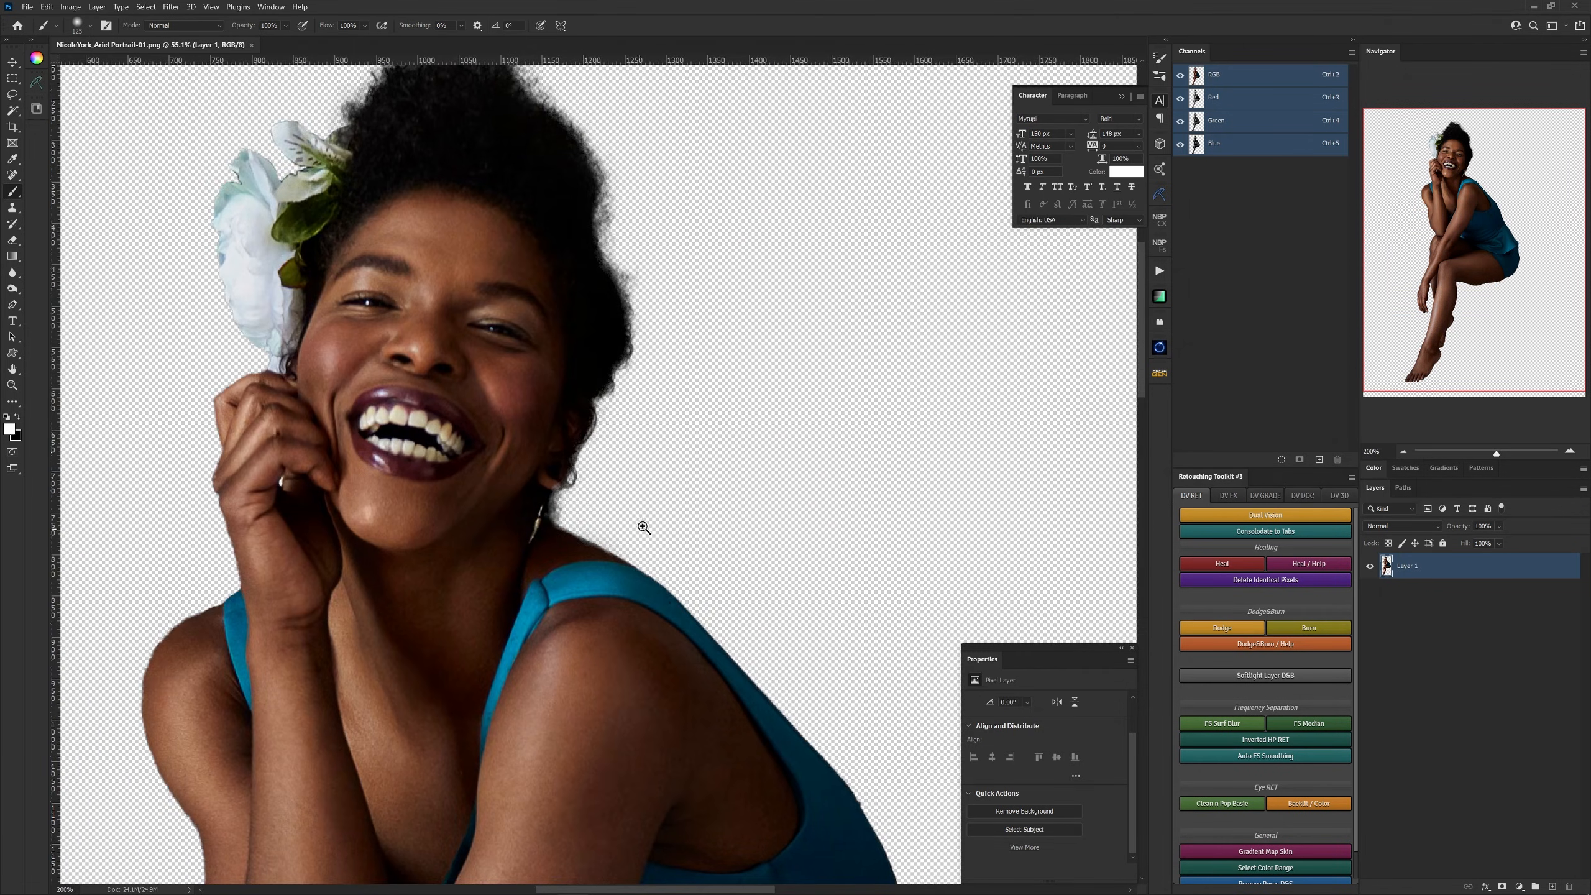
{"action": "left_click_drag", "start_coordinate": [639, 526], "coordinate": [593, 558], "text": "ctrl"}
{"action": "left_click_drag", "start_coordinate": [644, 676], "coordinate": [612, 469]}
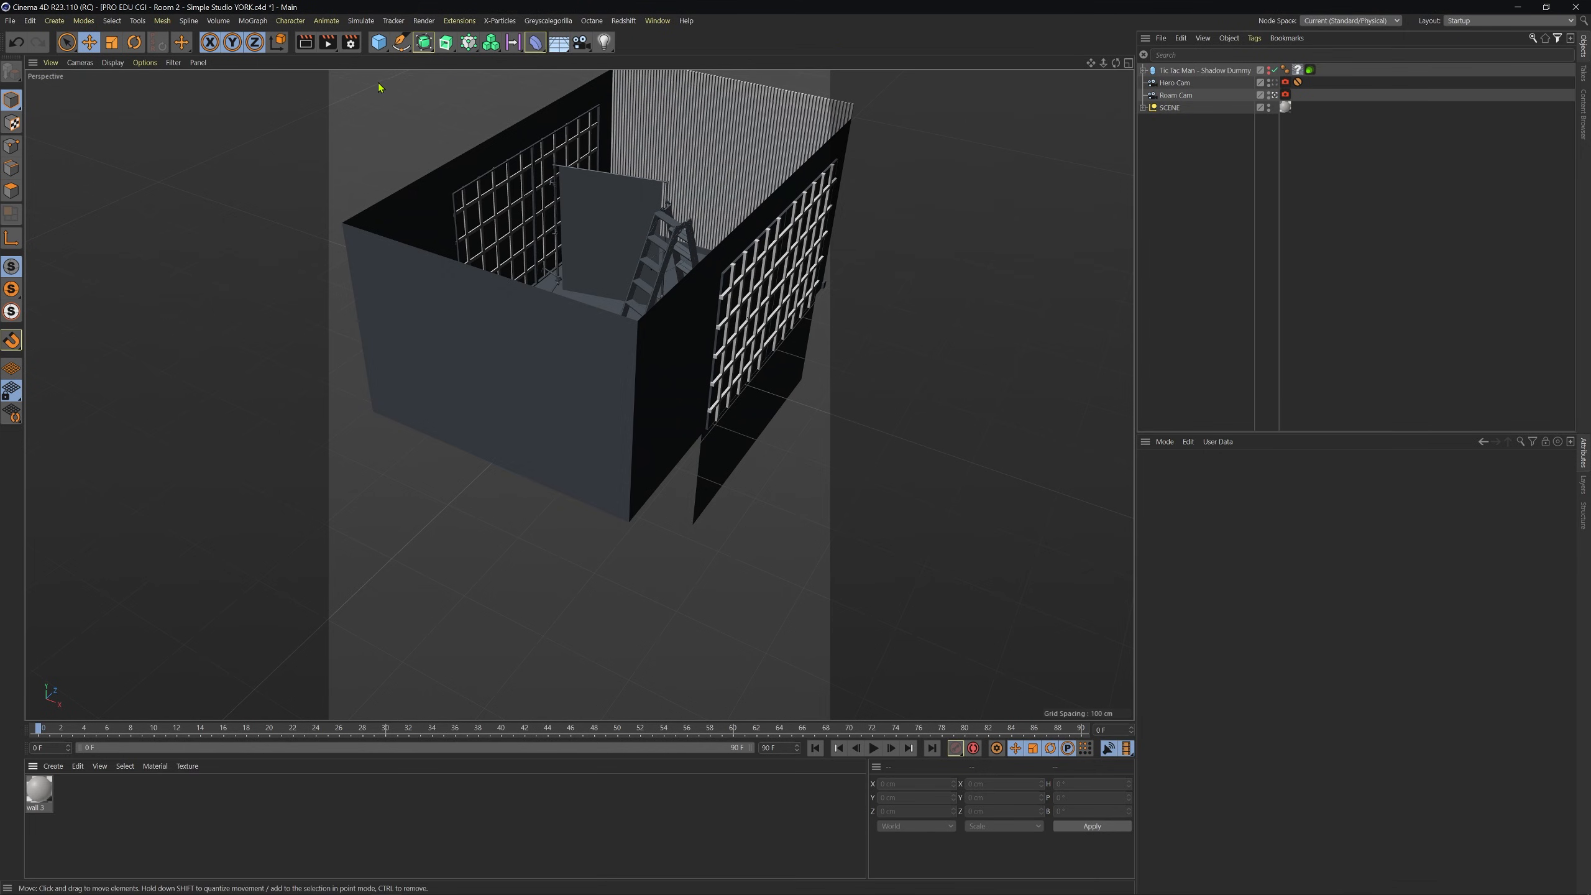
Switch to Cinema 4D and review the output size and resolution in the scene's render settings
{"action": "left_click", "coordinate": [351, 43]}
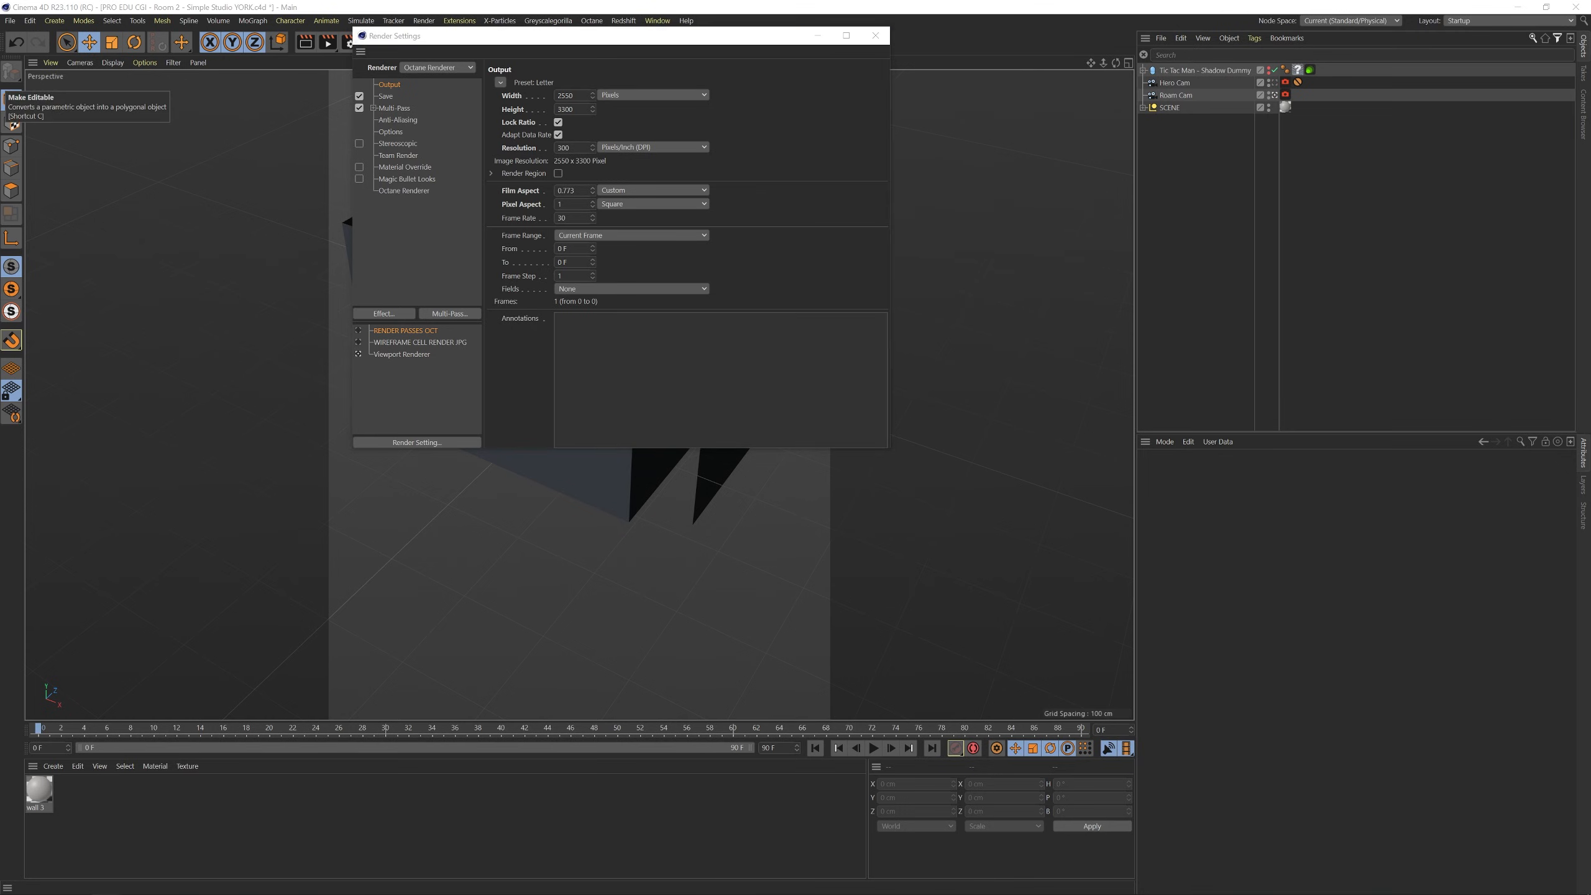
{"action": "left_click_drag", "start_coordinate": [382, 105], "coordinate": [0, 88]}
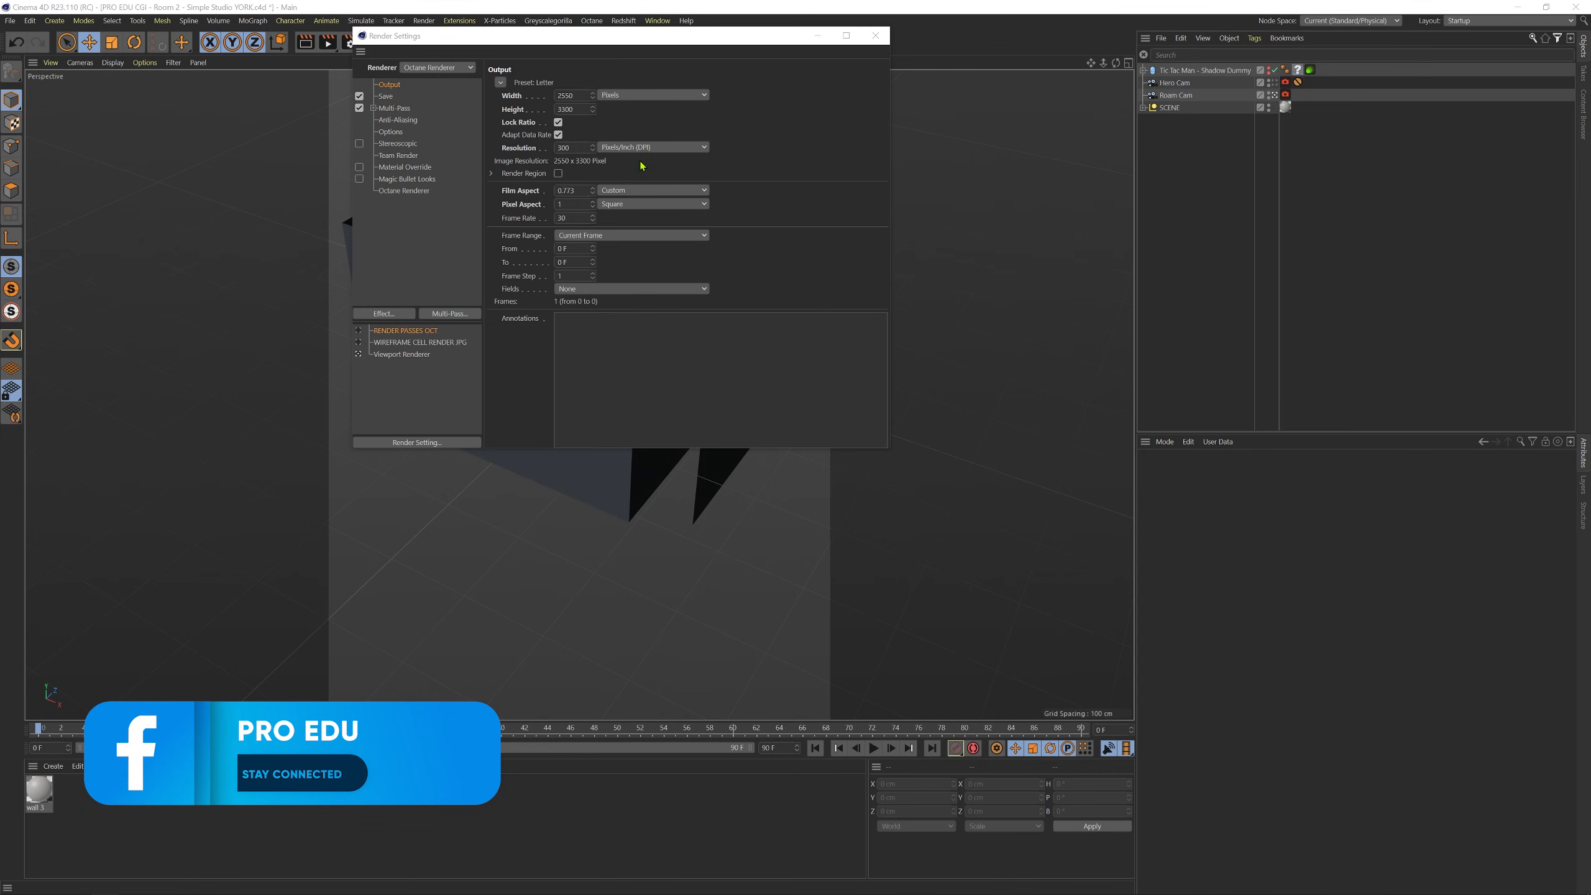
{"action": "left_click", "coordinate": [875, 34]}
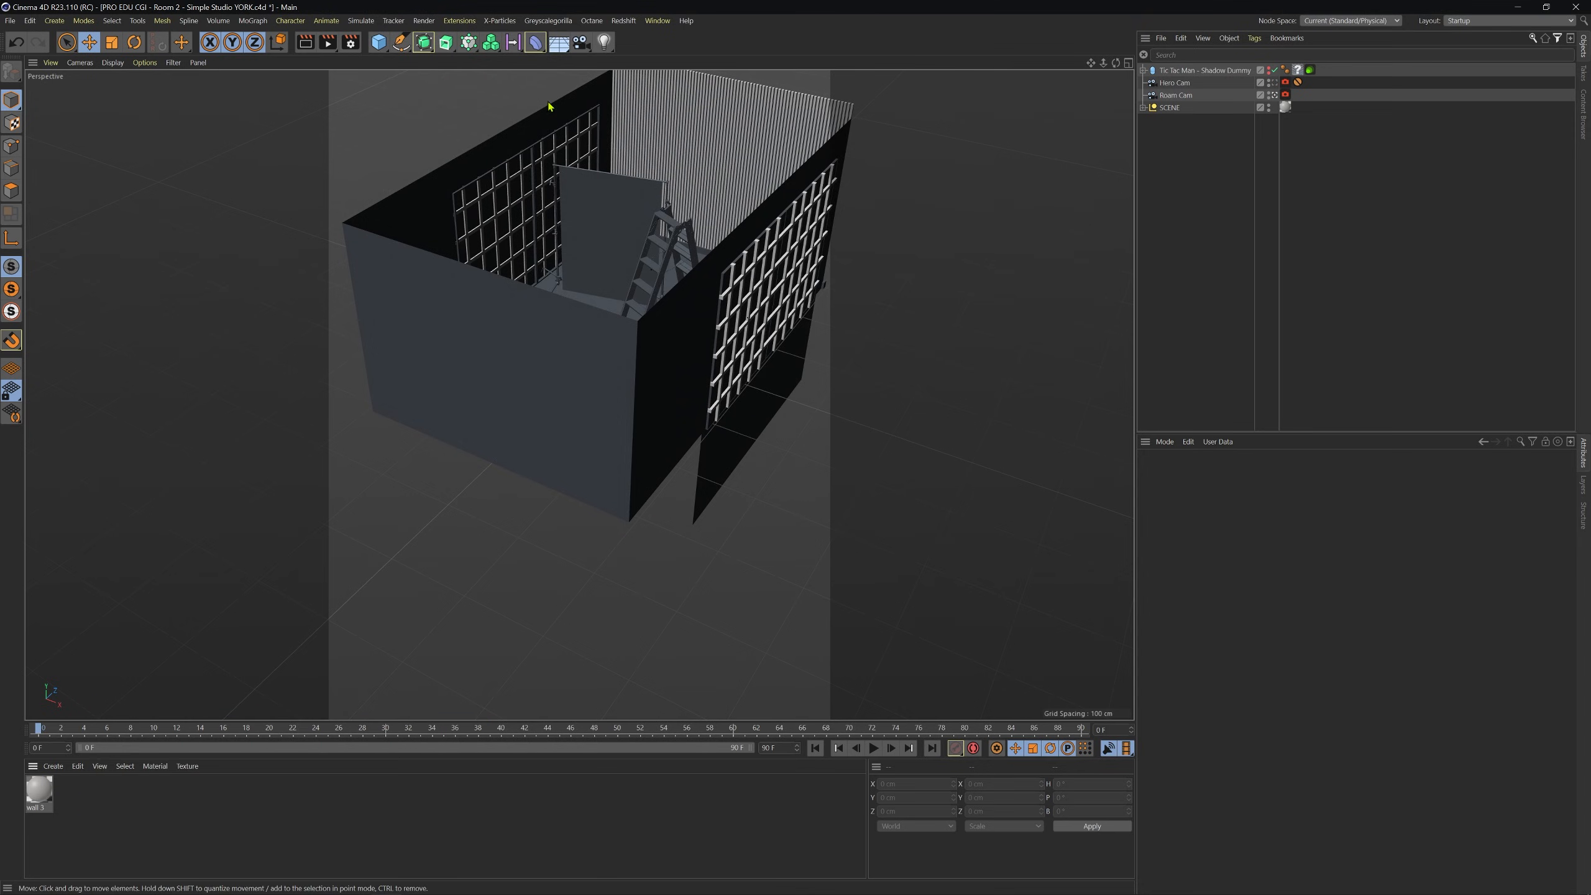
Add a Foreground object to the scene and create a new material named Subject
{"action": "left_click", "coordinate": [559, 46]}
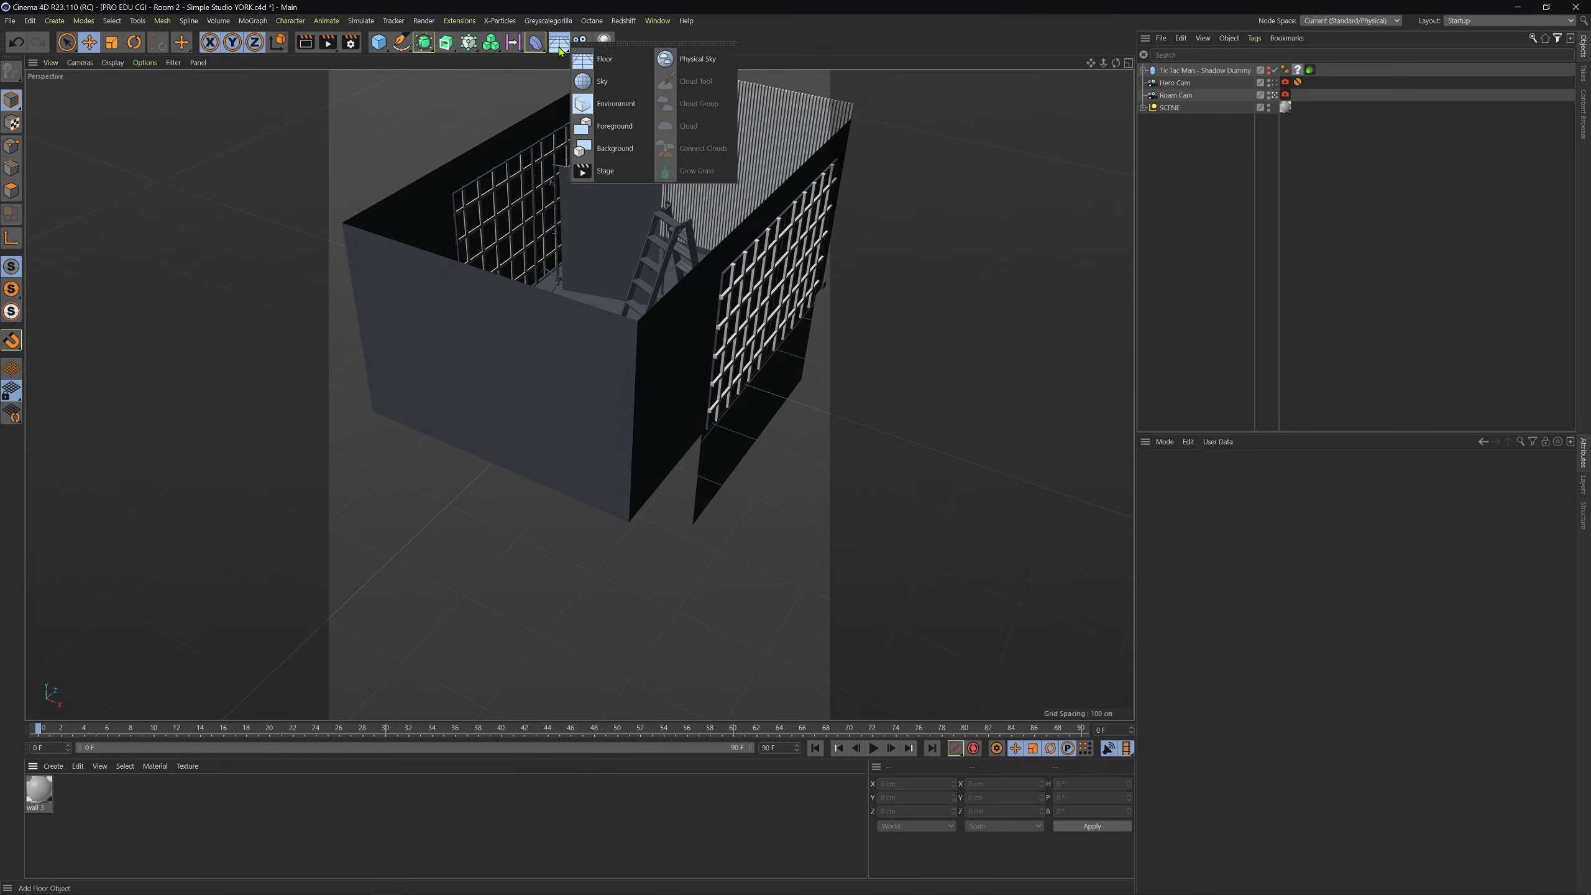
{"action": "left_click", "coordinate": [634, 133]}
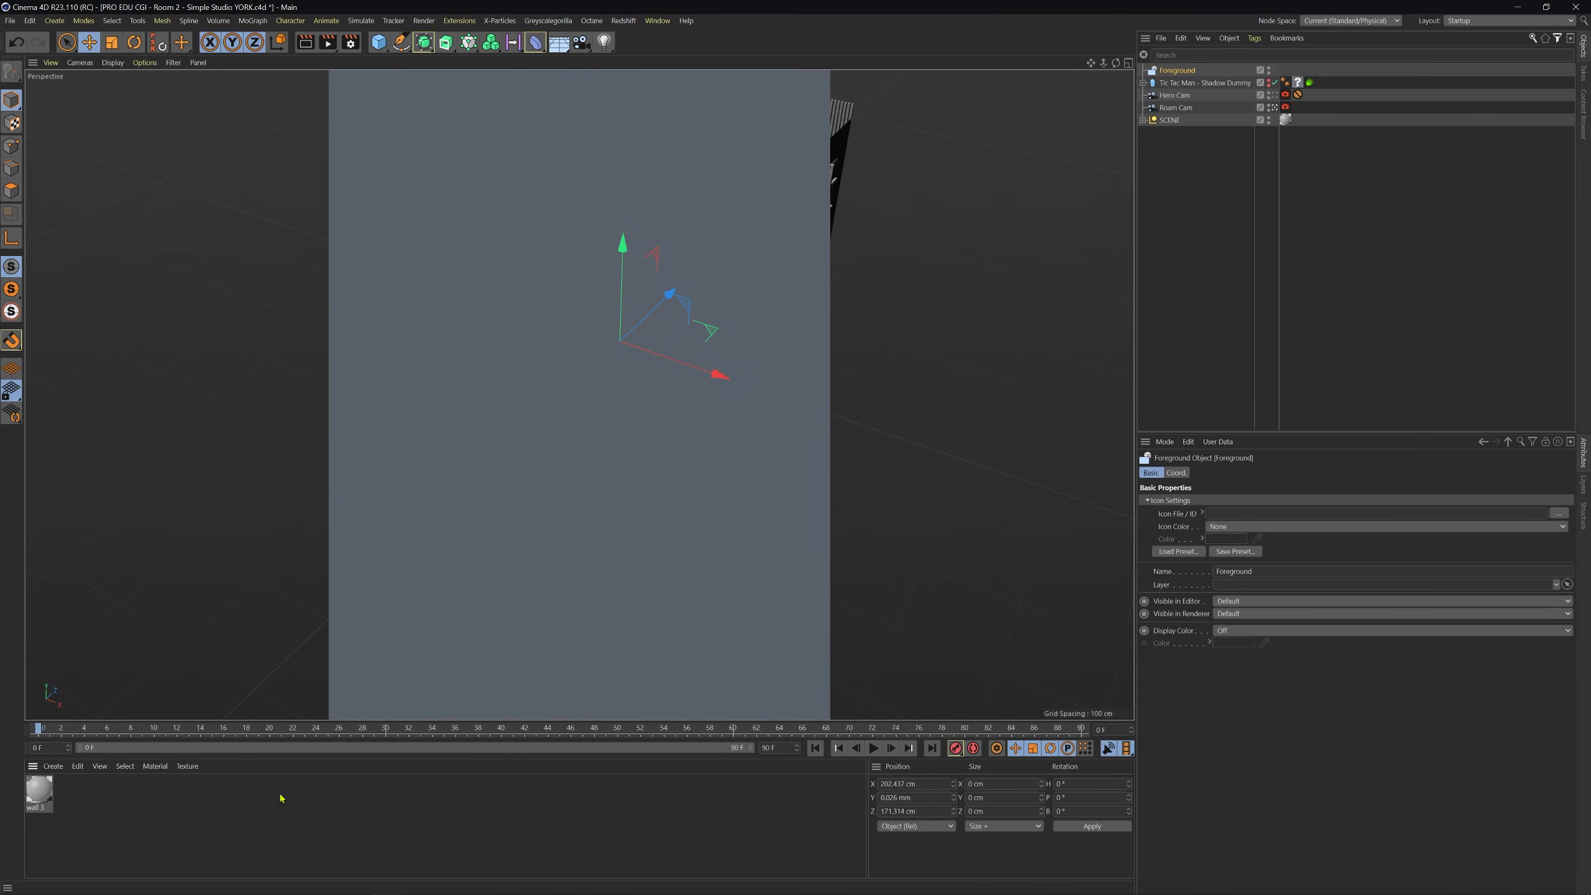
{"action": "double_click", "coordinate": [138, 813]}
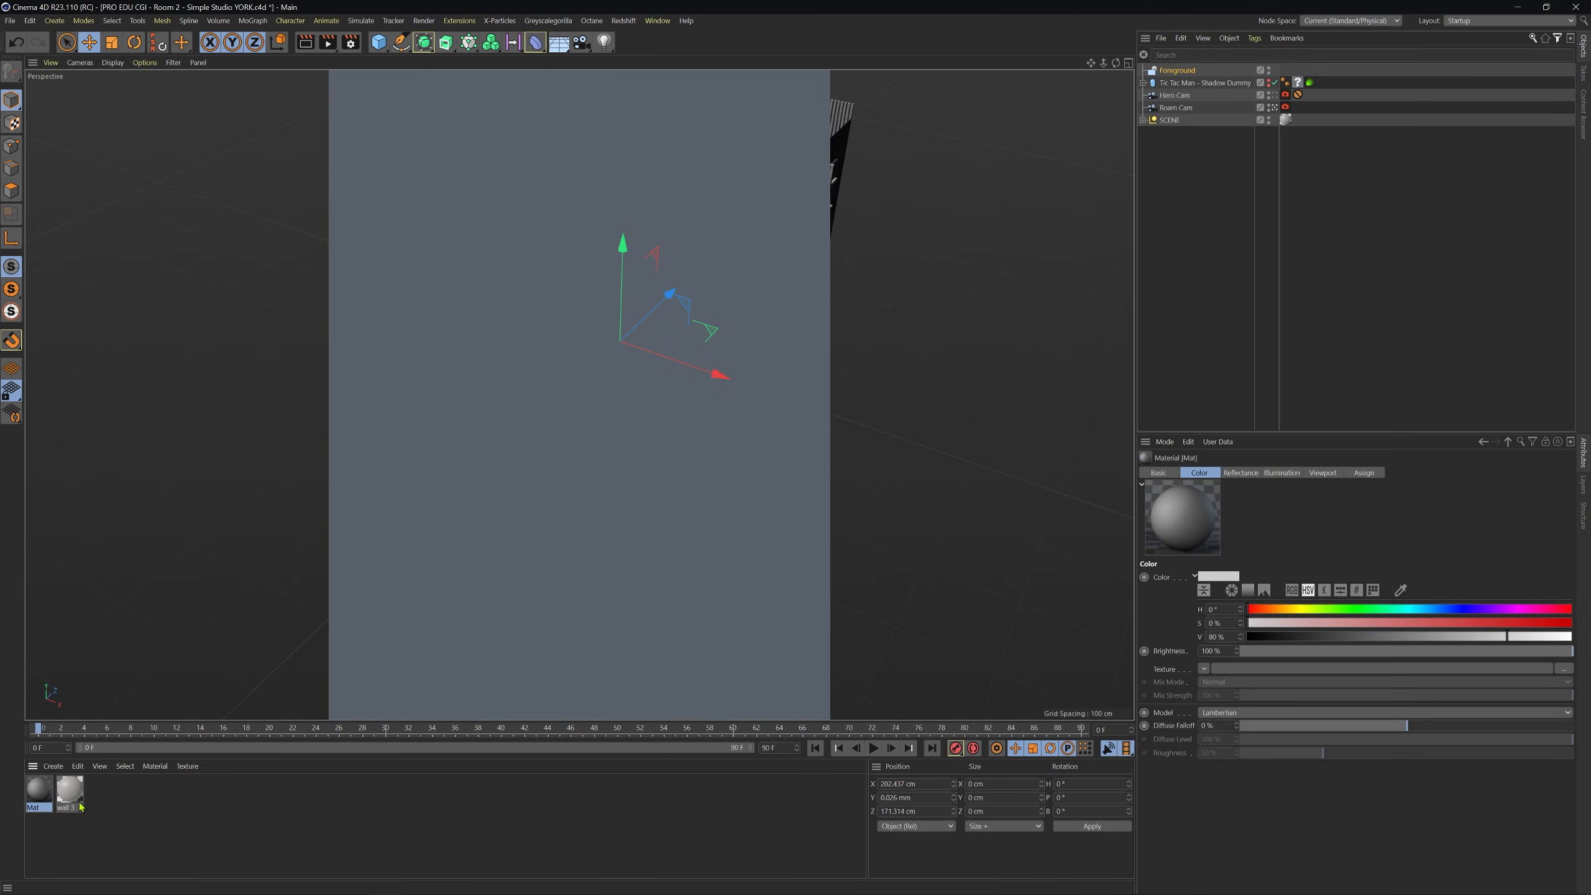
{"action": "double_click", "coordinate": [35, 810]}
{"action": "type", "text": "Subject"}
{"action": "key", "text": "Return"}
Open the Subject material for editing and disable its Reflectance channel
{"action": "double_click", "coordinate": [37, 795]}
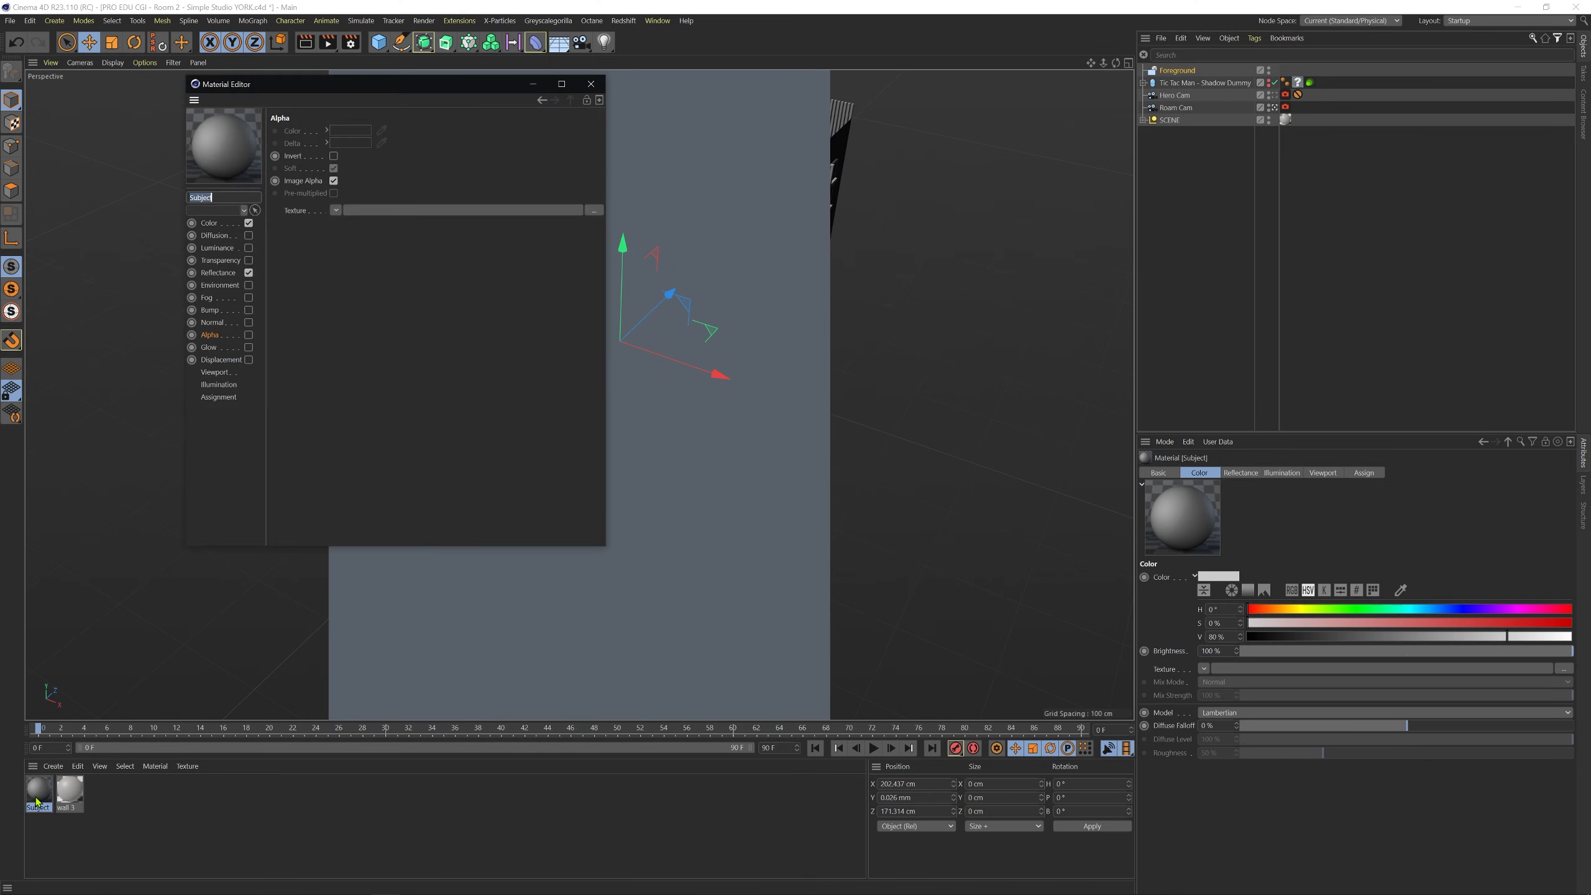
{"action": "left_click_drag", "start_coordinate": [366, 85], "coordinate": [614, 156]}
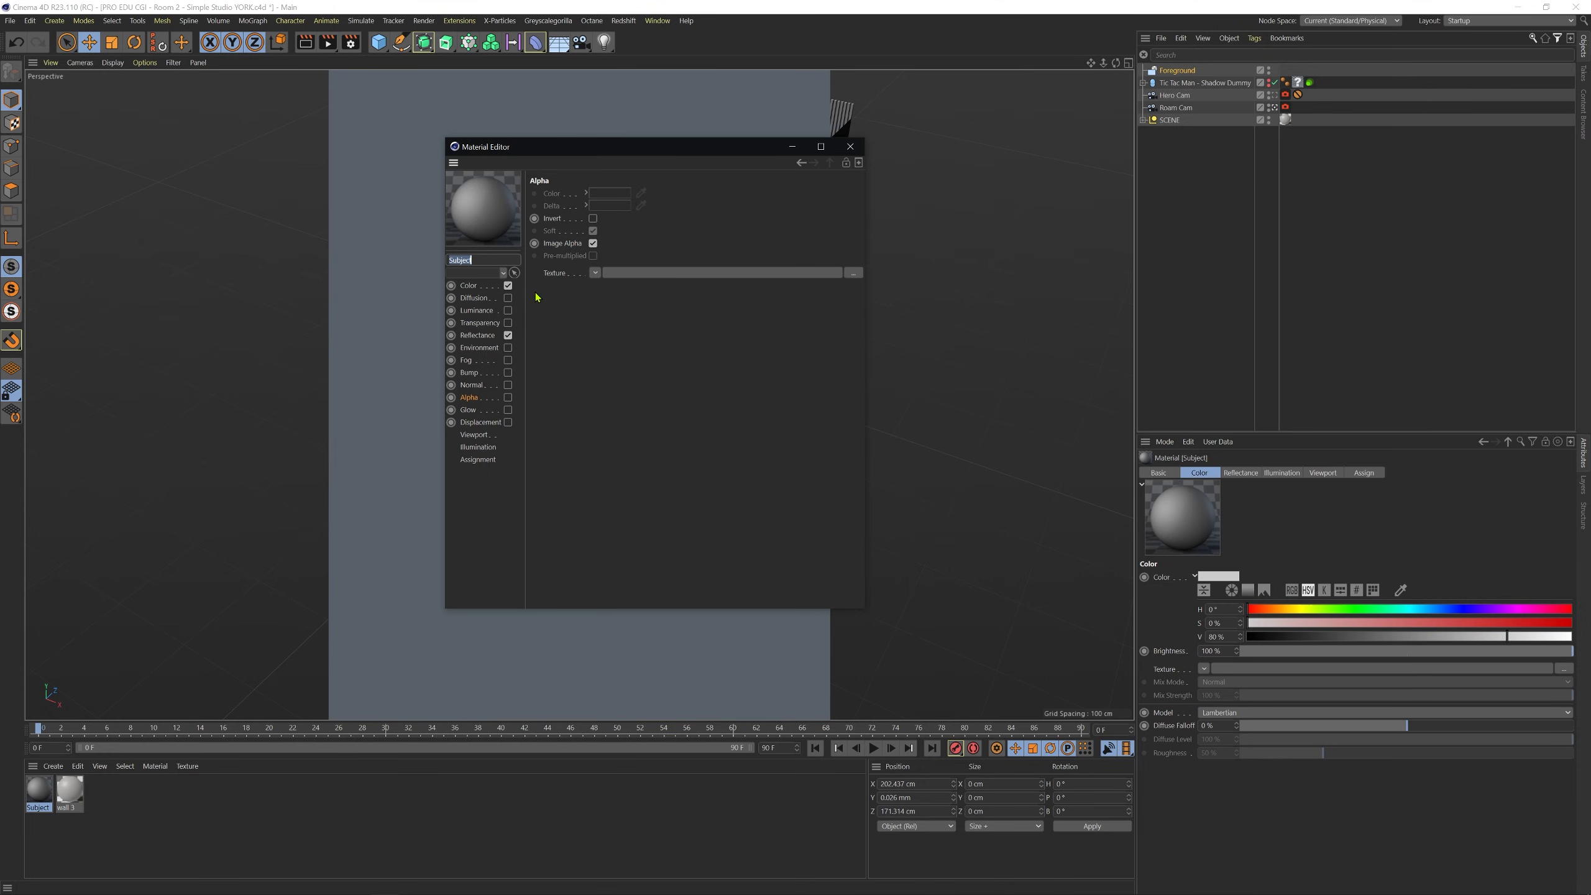
{"action": "left_click", "coordinate": [508, 337]}
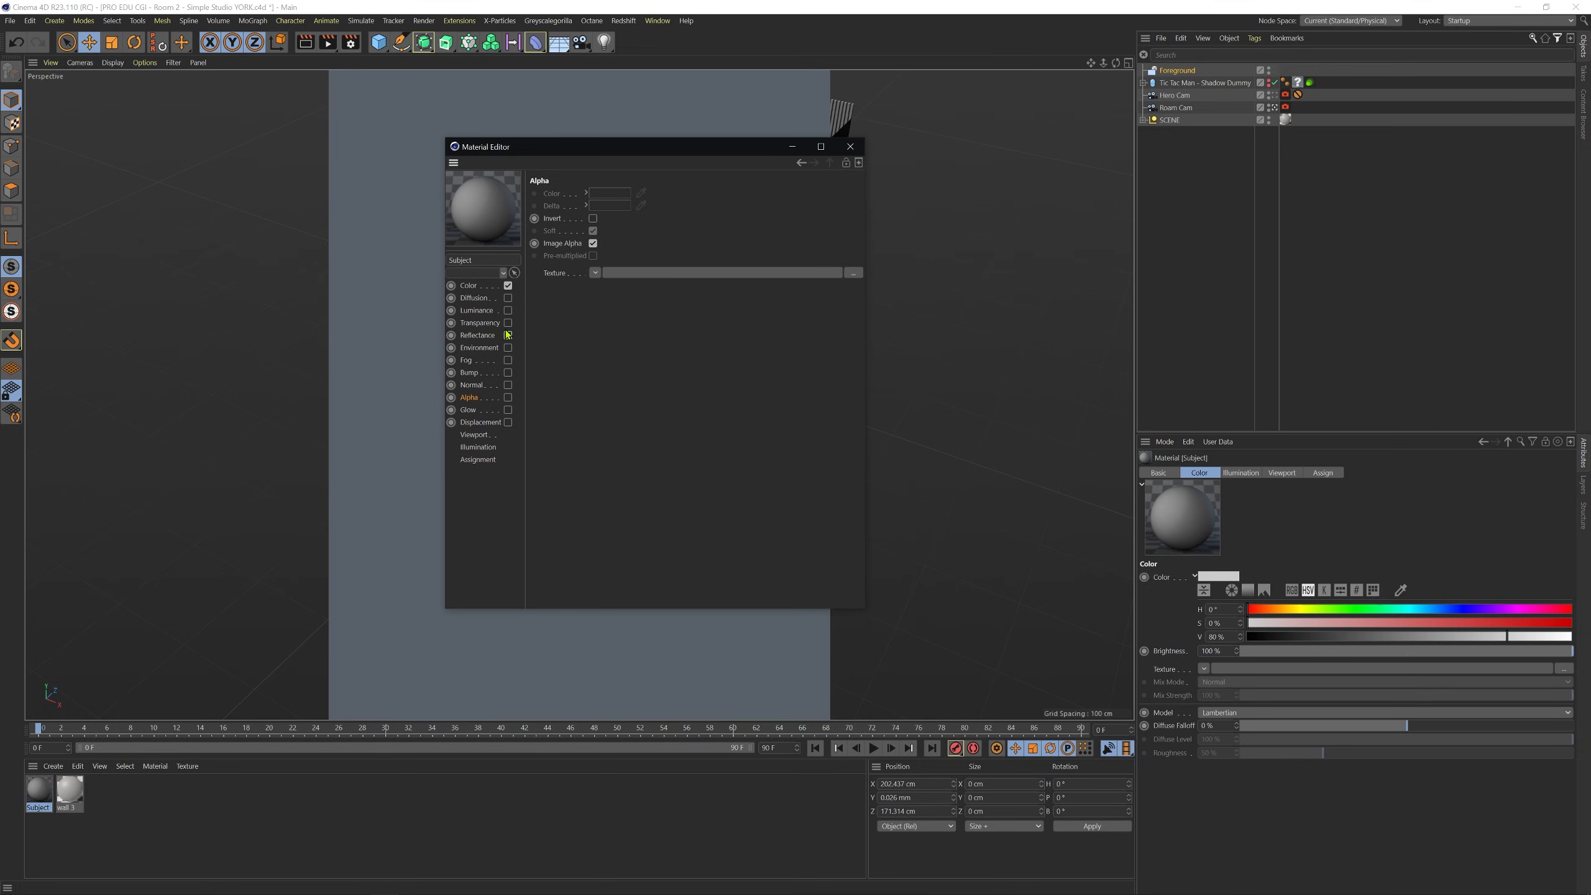
Load the cut-out portrait PNG as the Subject material's Color texture and apply the material to the Foreground object
{"action": "left_click", "coordinate": [477, 285]}
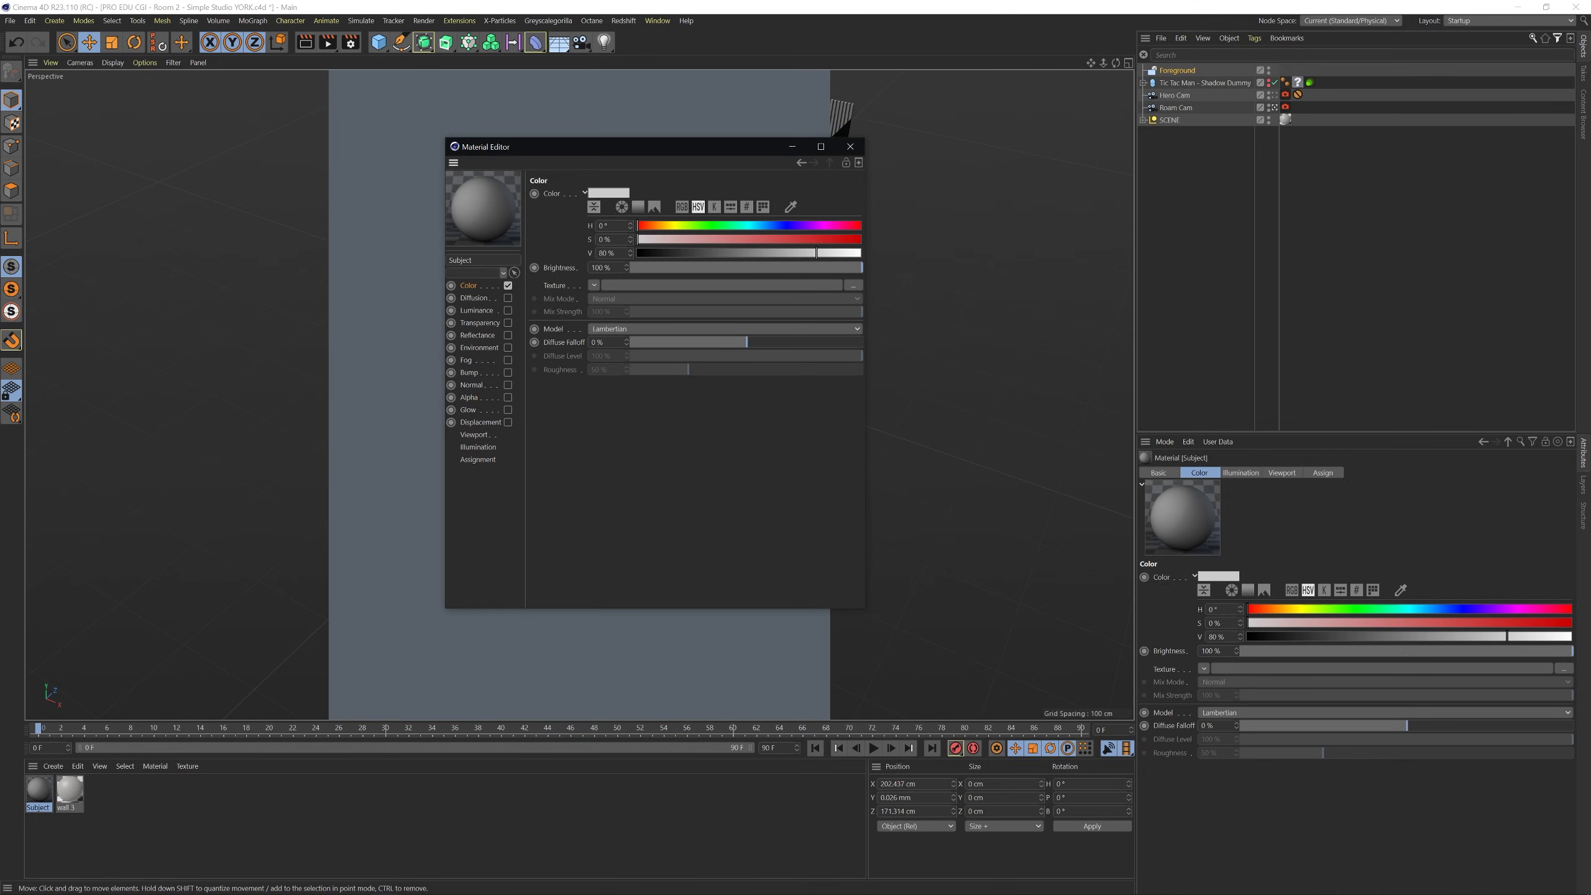
{"action": "left_click_drag", "start_coordinate": [394, 302], "coordinate": [653, 288]}
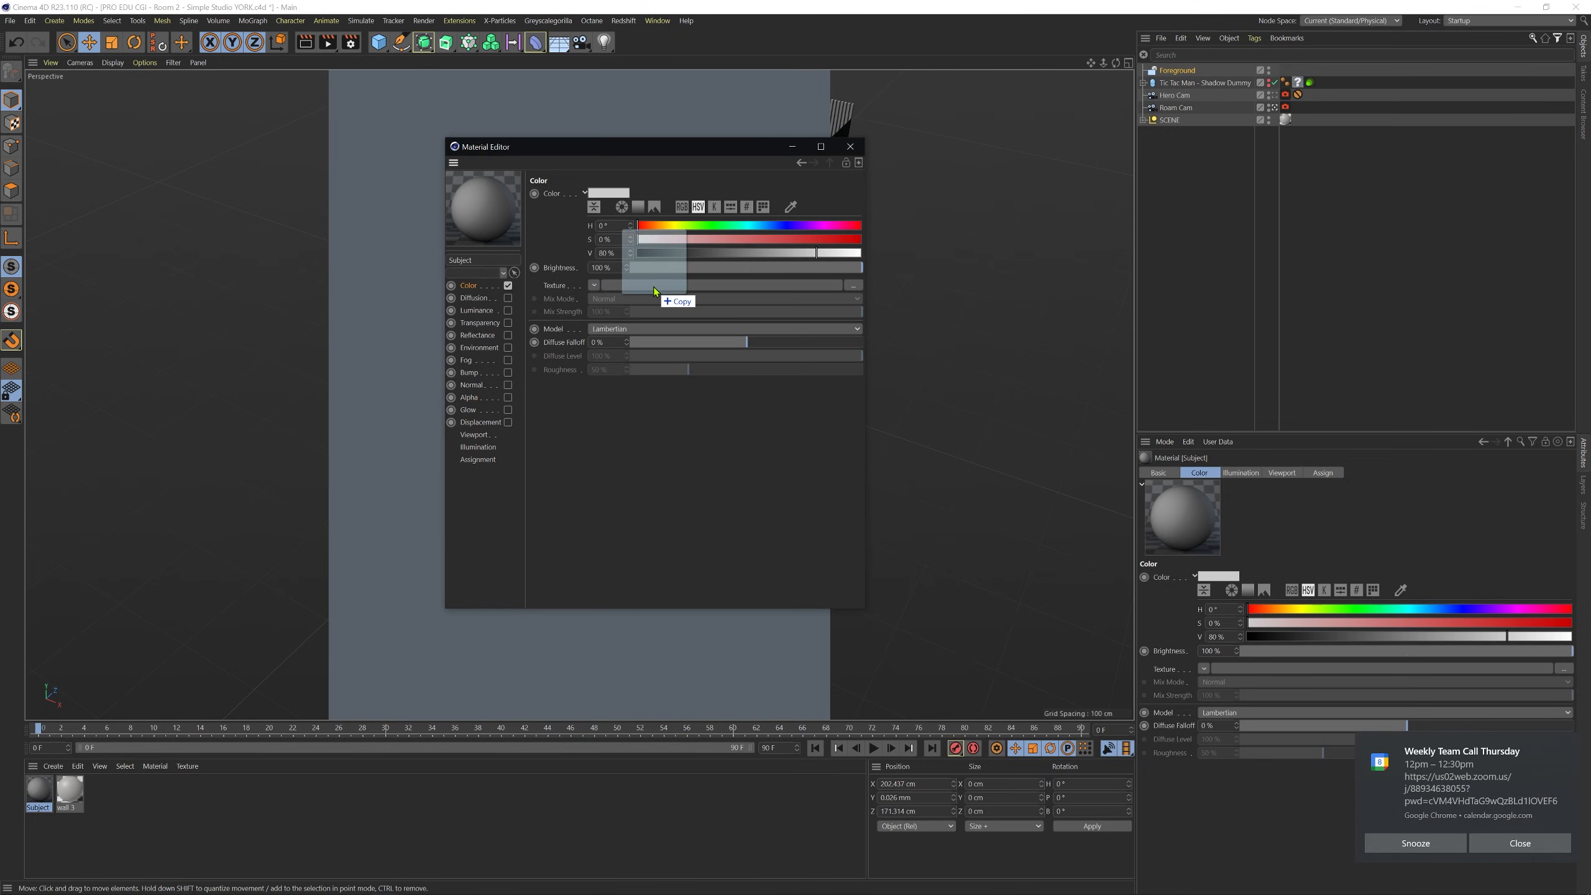
{"action": "left_click_drag", "start_coordinate": [654, 290], "coordinate": [654, 290]}
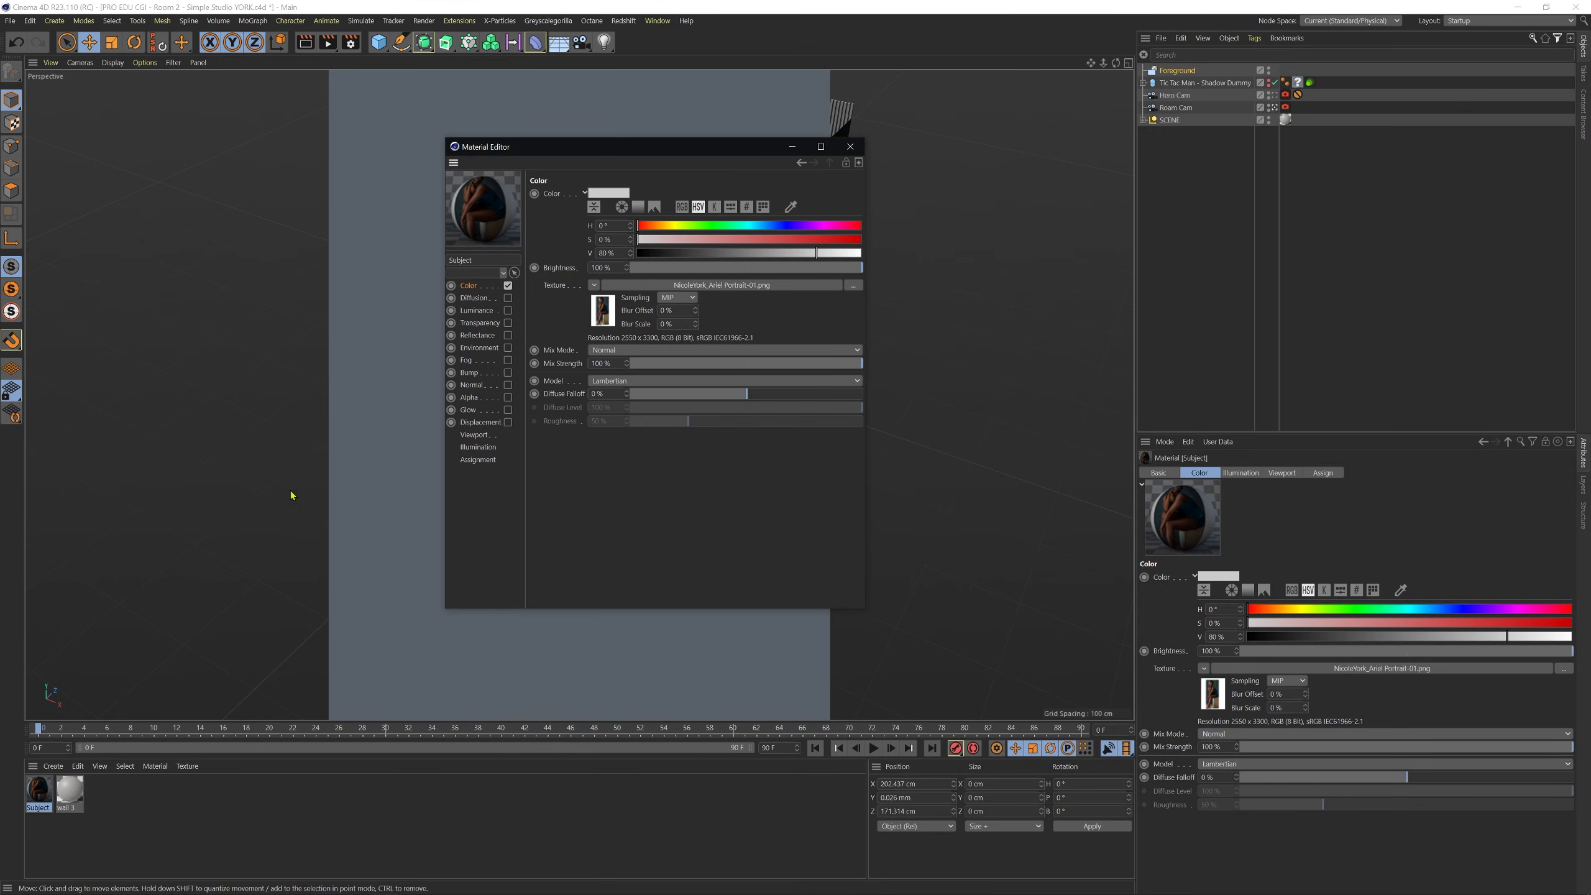
{"action": "left_click_drag", "start_coordinate": [37, 802], "coordinate": [1183, 72]}
{"action": "left_click_drag", "start_coordinate": [629, 154], "coordinate": [983, 250]}
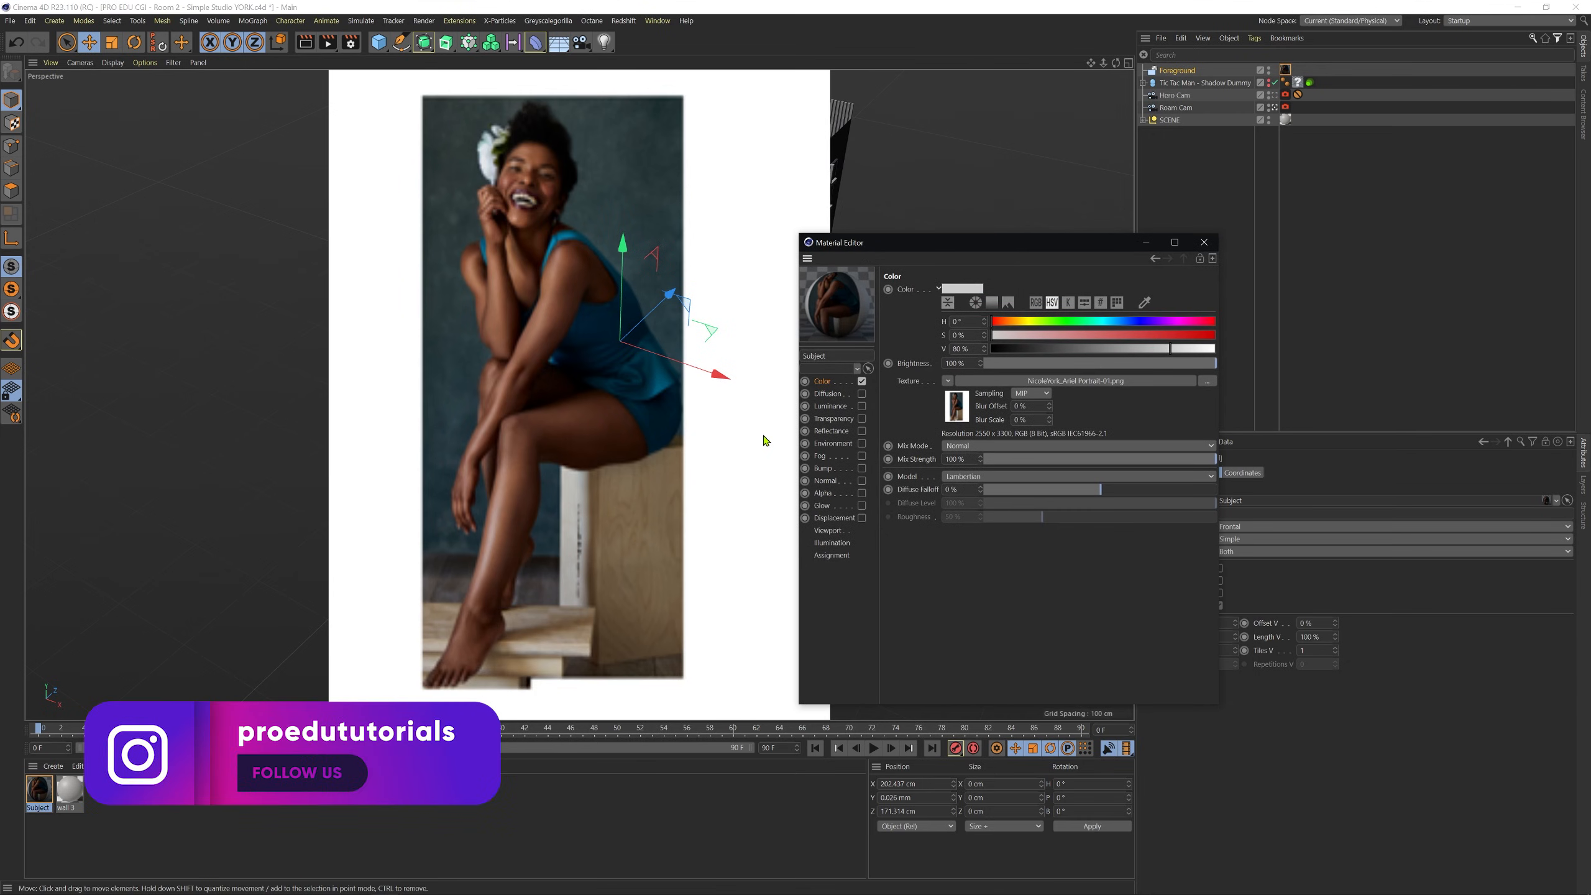
Copy the Color channel's texture shader, enable the Subject material's Alpha channel and paste the shader as its texture
{"action": "left_click", "coordinate": [947, 382]}
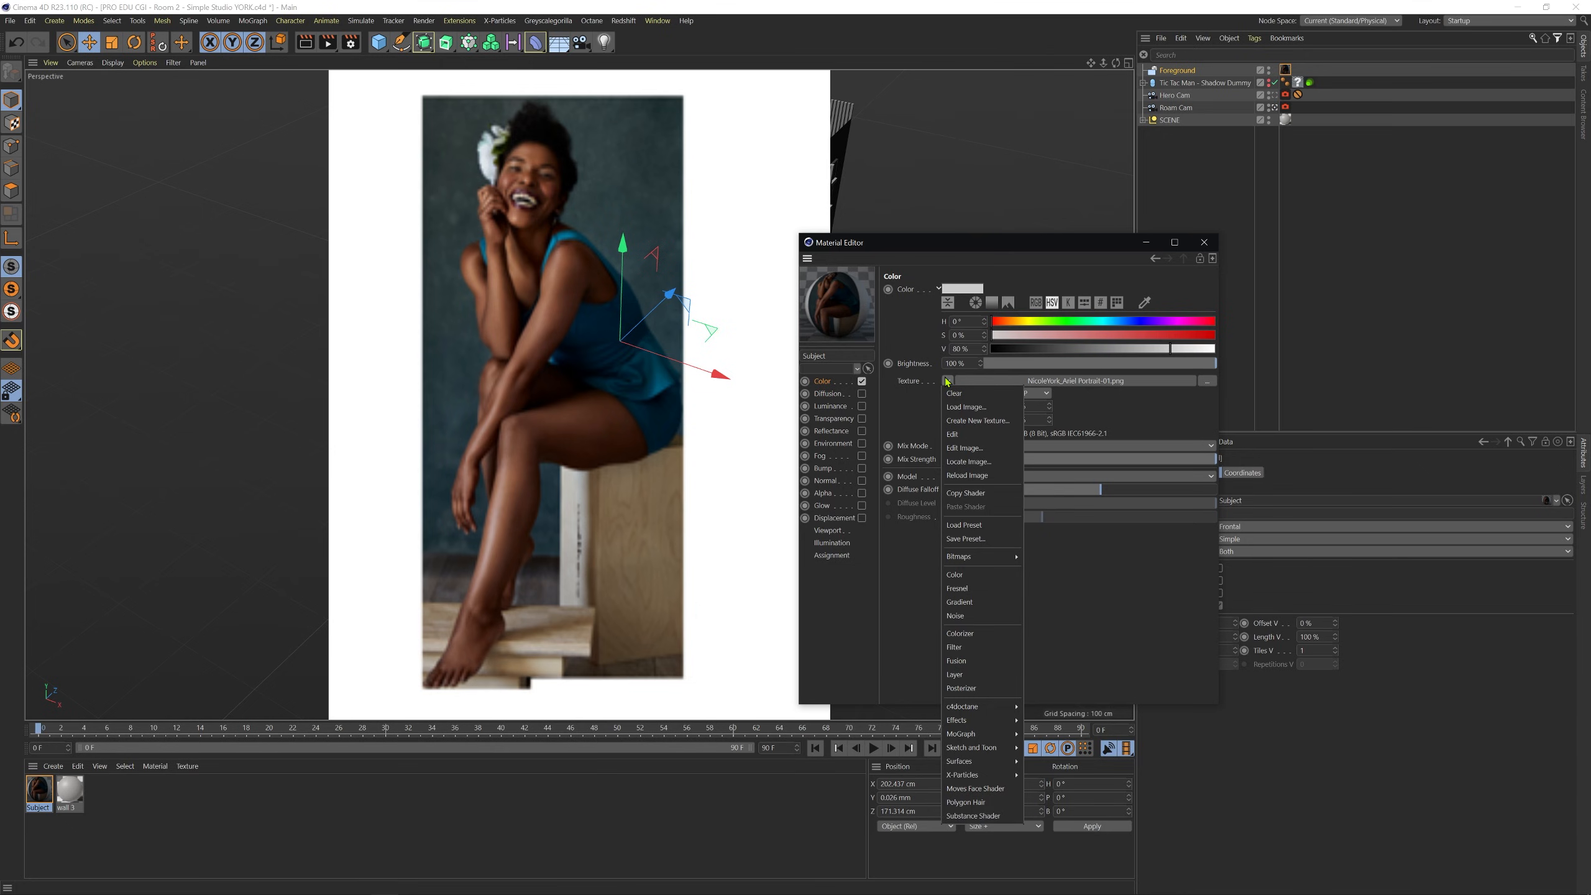
{"action": "left_click", "coordinate": [972, 496]}
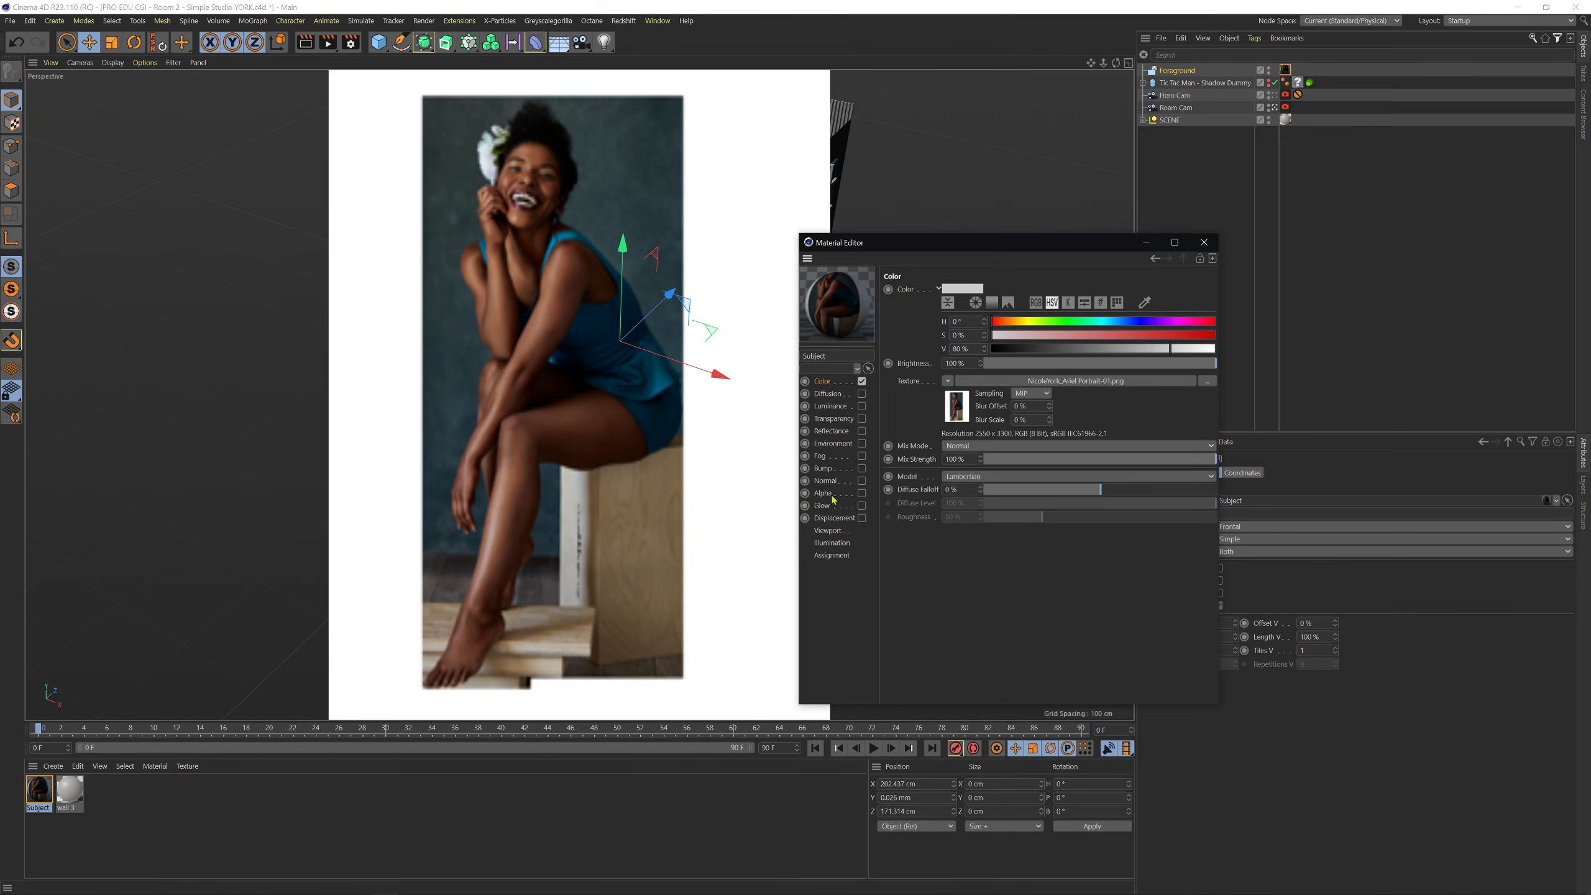
{"action": "left_click", "coordinate": [862, 493]}
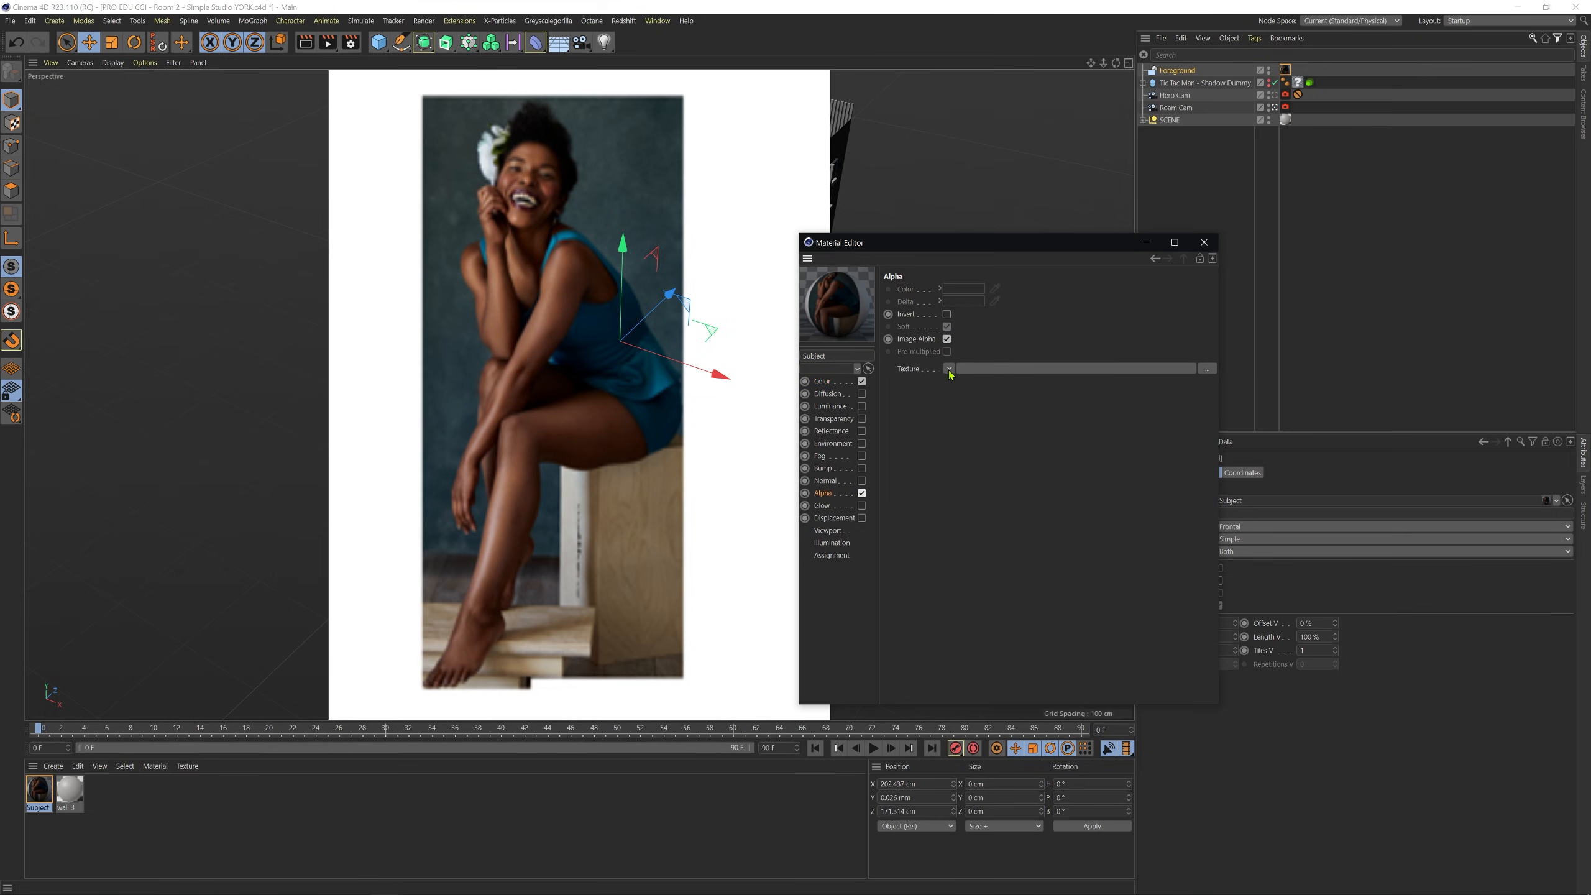
{"action": "left_click", "coordinate": [949, 368]}
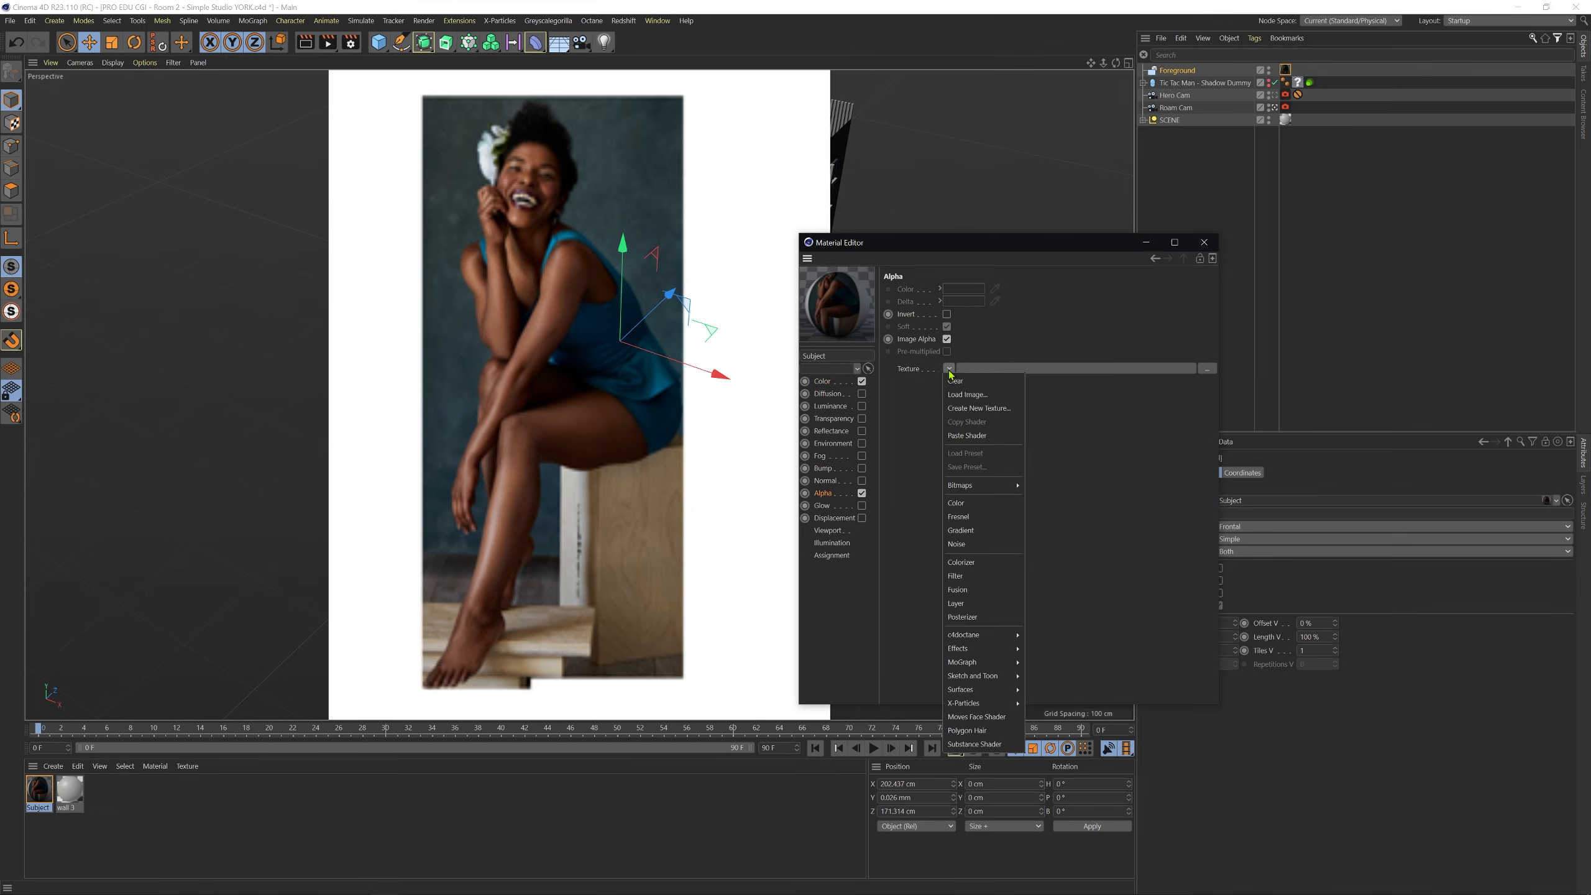
{"action": "left_click", "coordinate": [972, 438]}
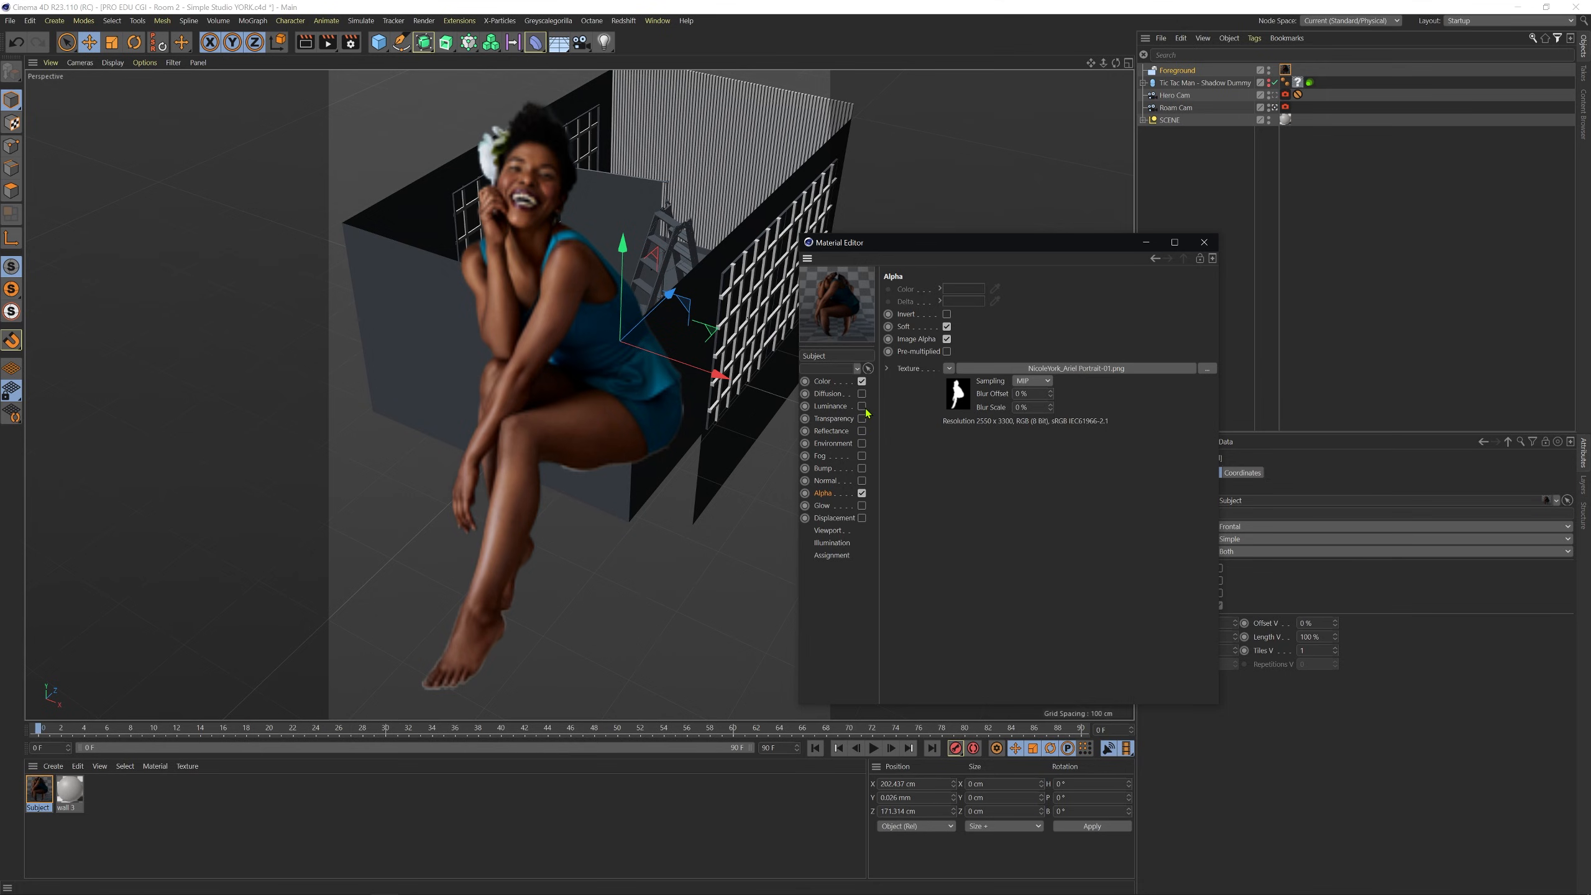
Set the Subject material's viewport texture preview size to 2048x2048 (16 MB) and close the material
{"action": "left_click", "coordinate": [828, 531]}
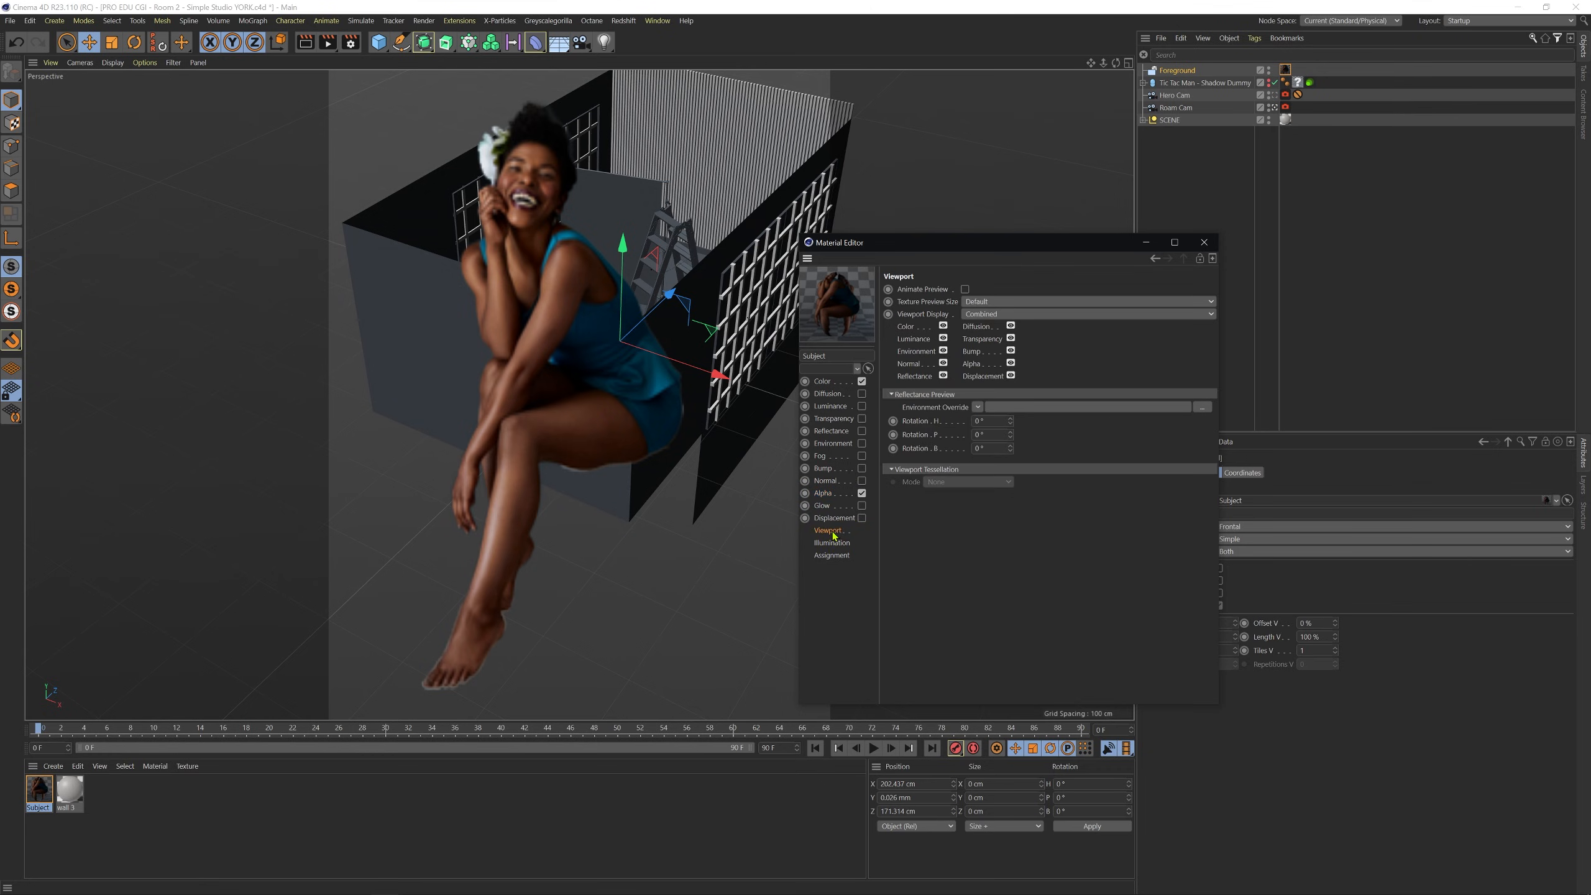
{"action": "left_click", "coordinate": [997, 303]}
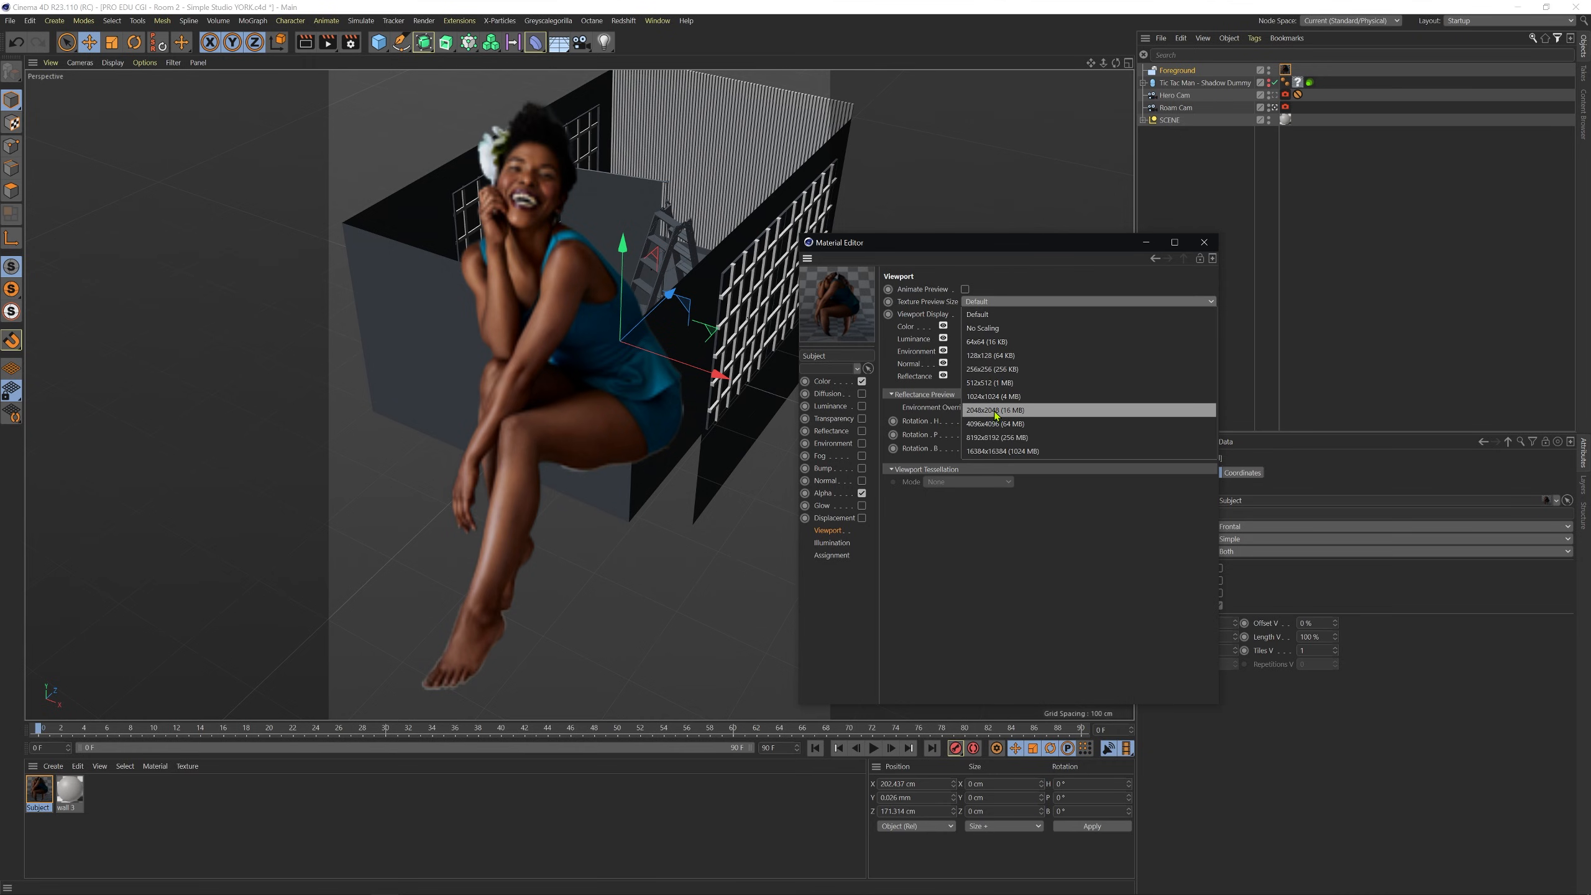
{"action": "left_click", "coordinate": [996, 409]}
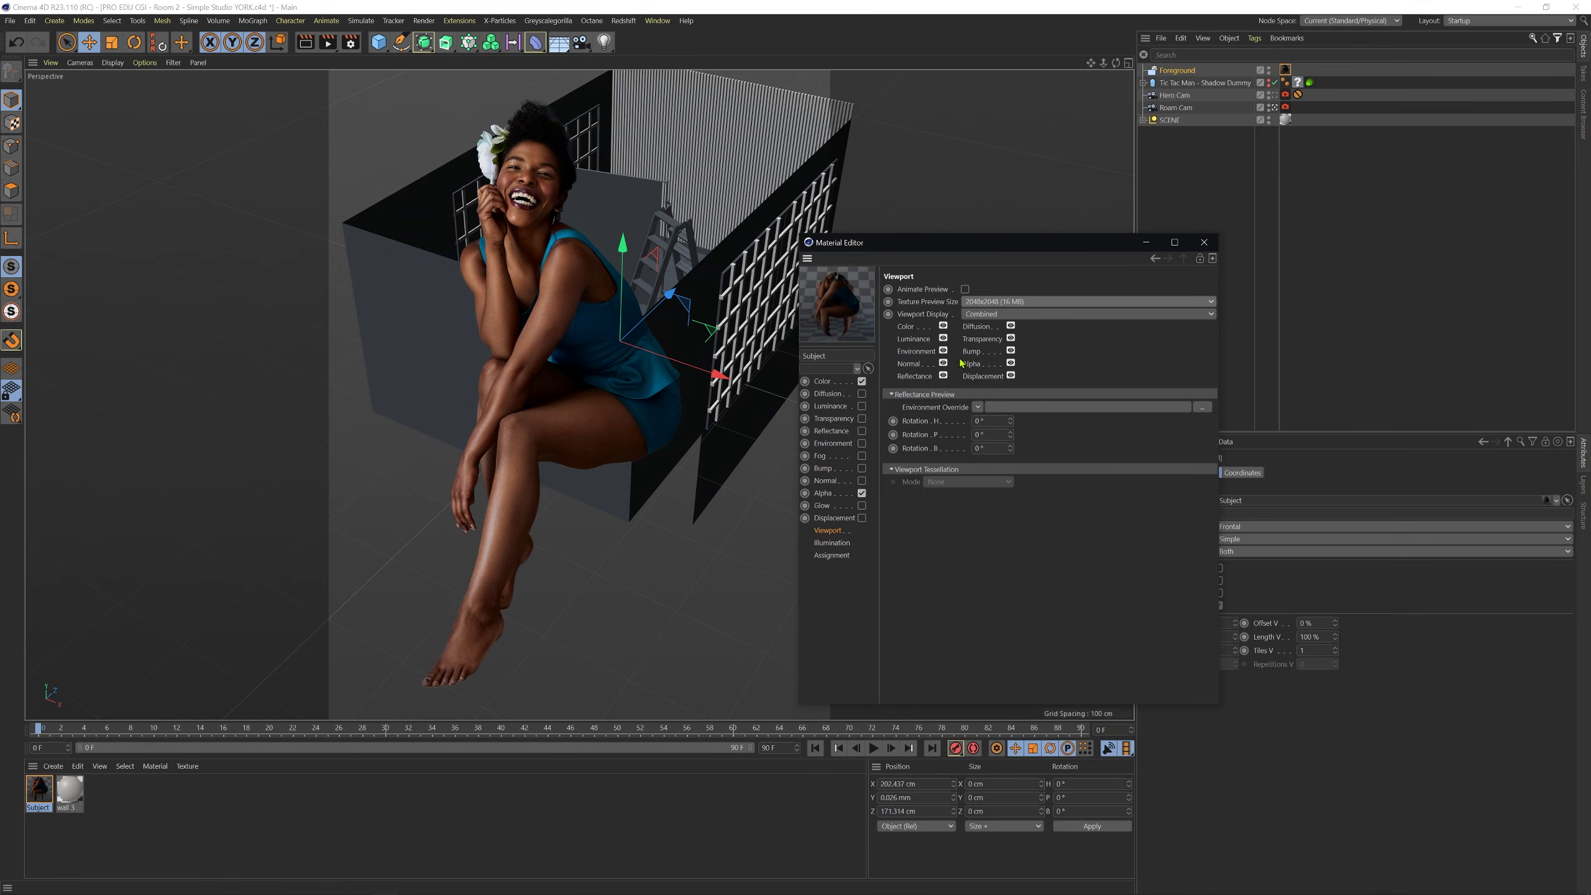
{"action": "left_click", "coordinate": [1203, 242]}
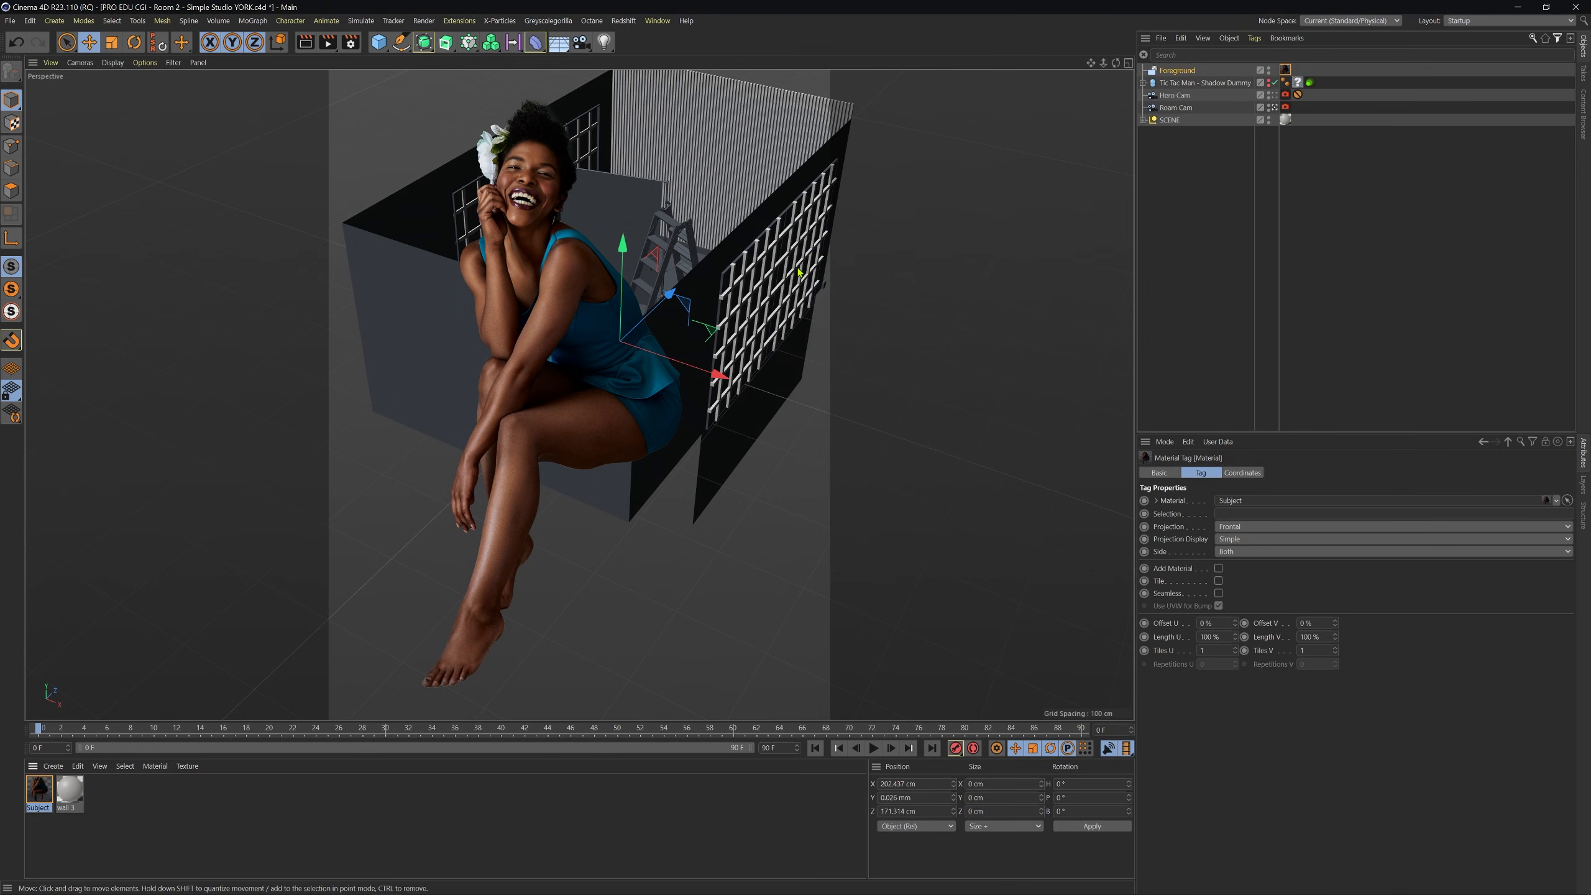
Check the subject against the room interior and switch the viewport to the Hero Cam
{"action": "left_click_drag", "start_coordinate": [690, 318], "coordinate": [763, 300], "text": "alt"}
{"action": "left_click_drag", "start_coordinate": [670, 402], "coordinate": [691, 402], "text": "alt"}
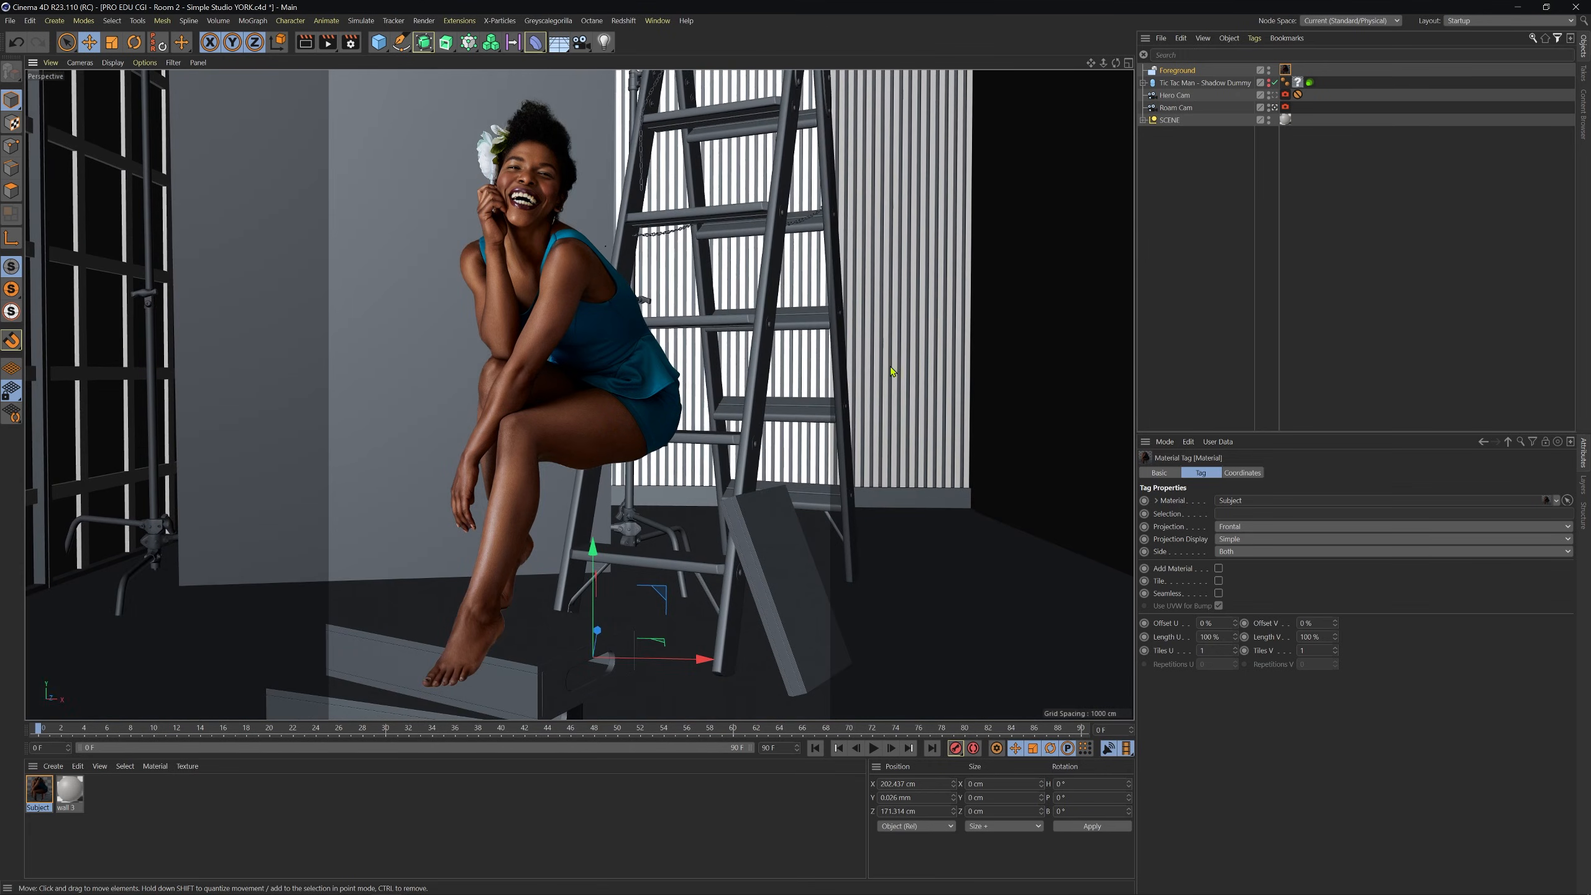
{"action": "left_click", "coordinate": [1274, 95]}
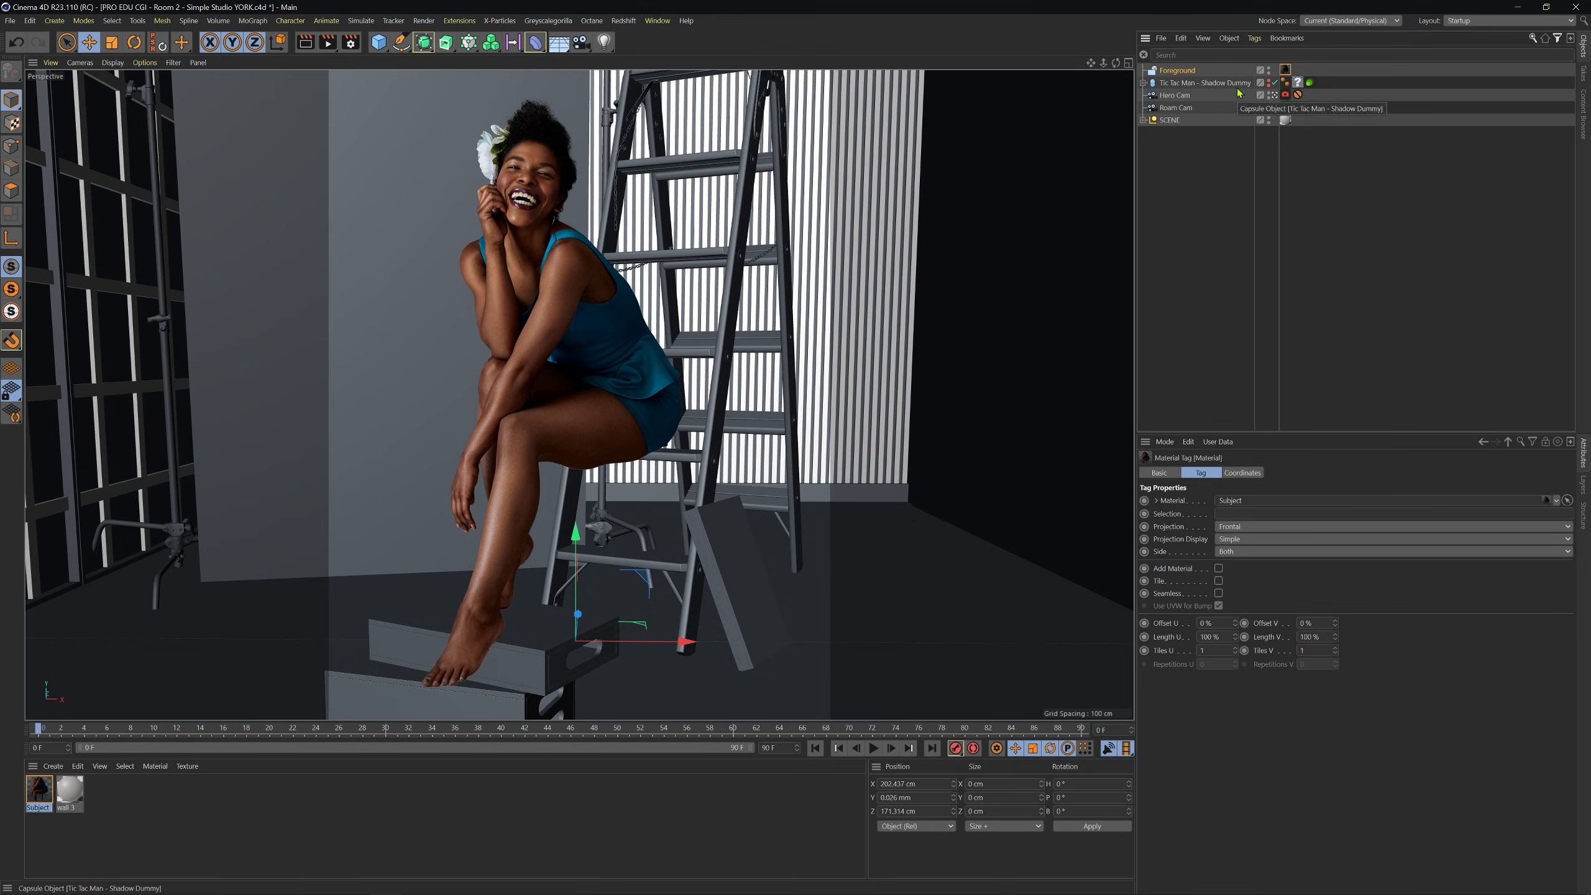
Show the Tic Tac Man shadow dummy, hide the Foreground object and open the dummy's Octane object tag visibility settings
{"action": "left_click", "coordinate": [1269, 84]}
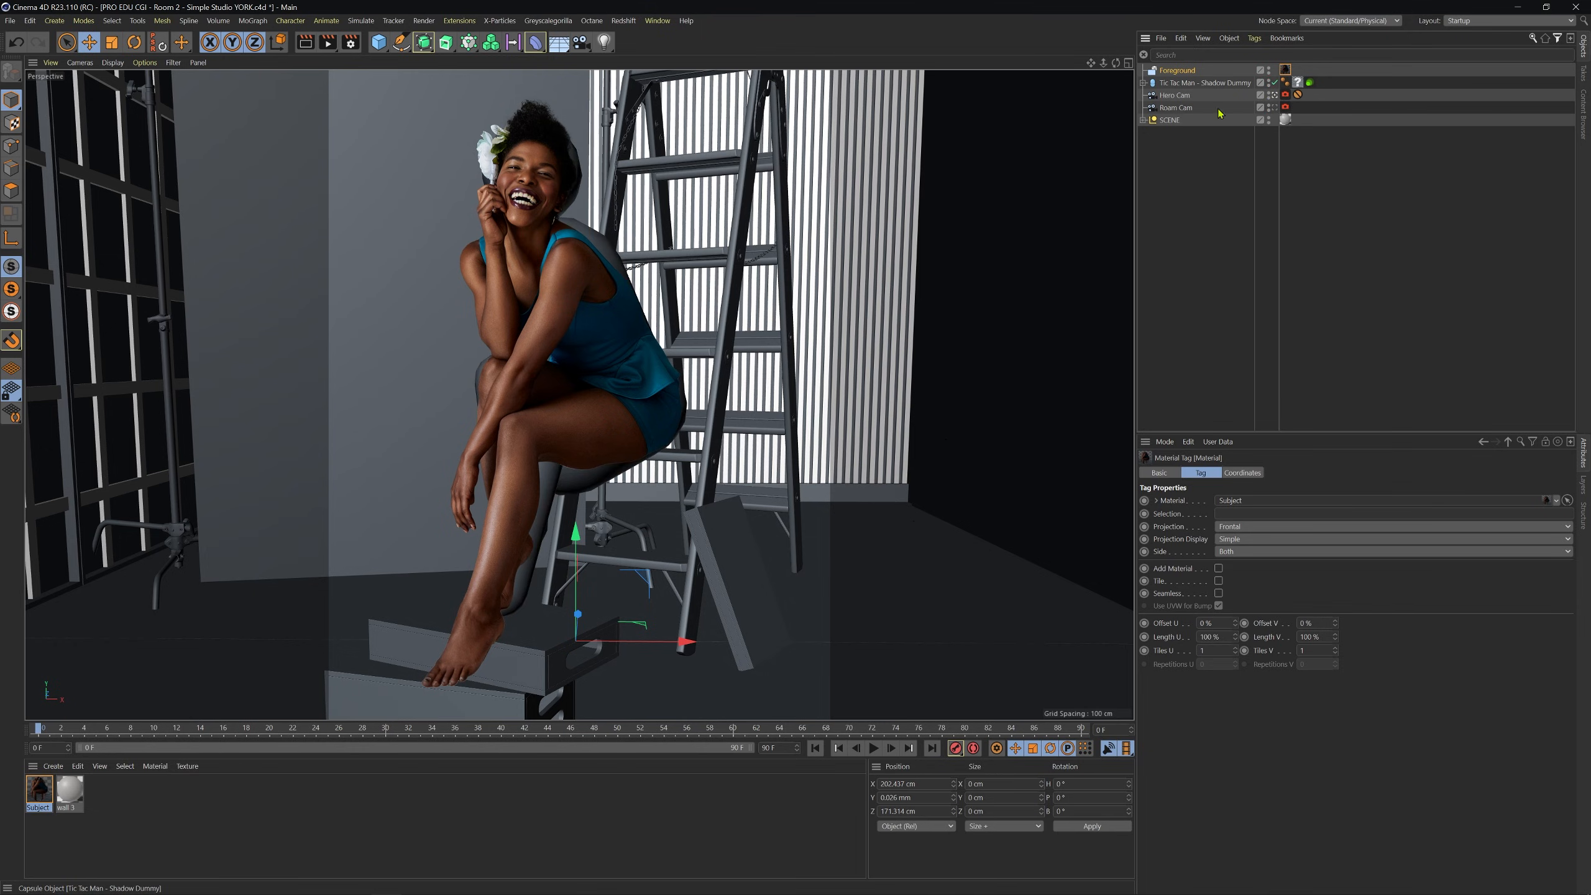
{"action": "left_click", "coordinate": [1269, 70]}
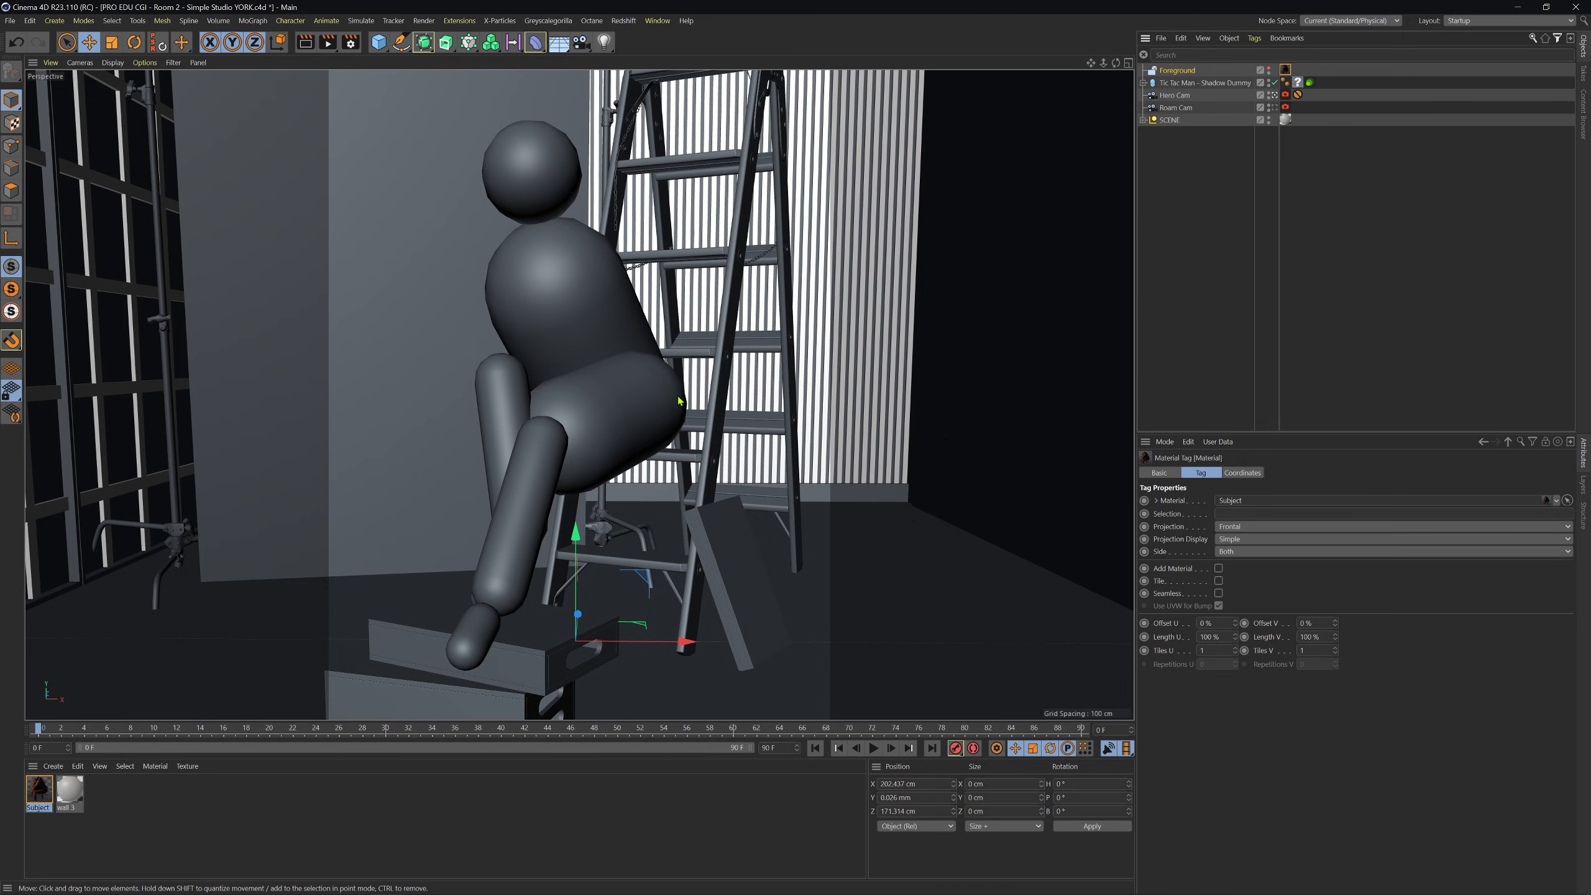
{"action": "left_click", "coordinate": [1310, 84]}
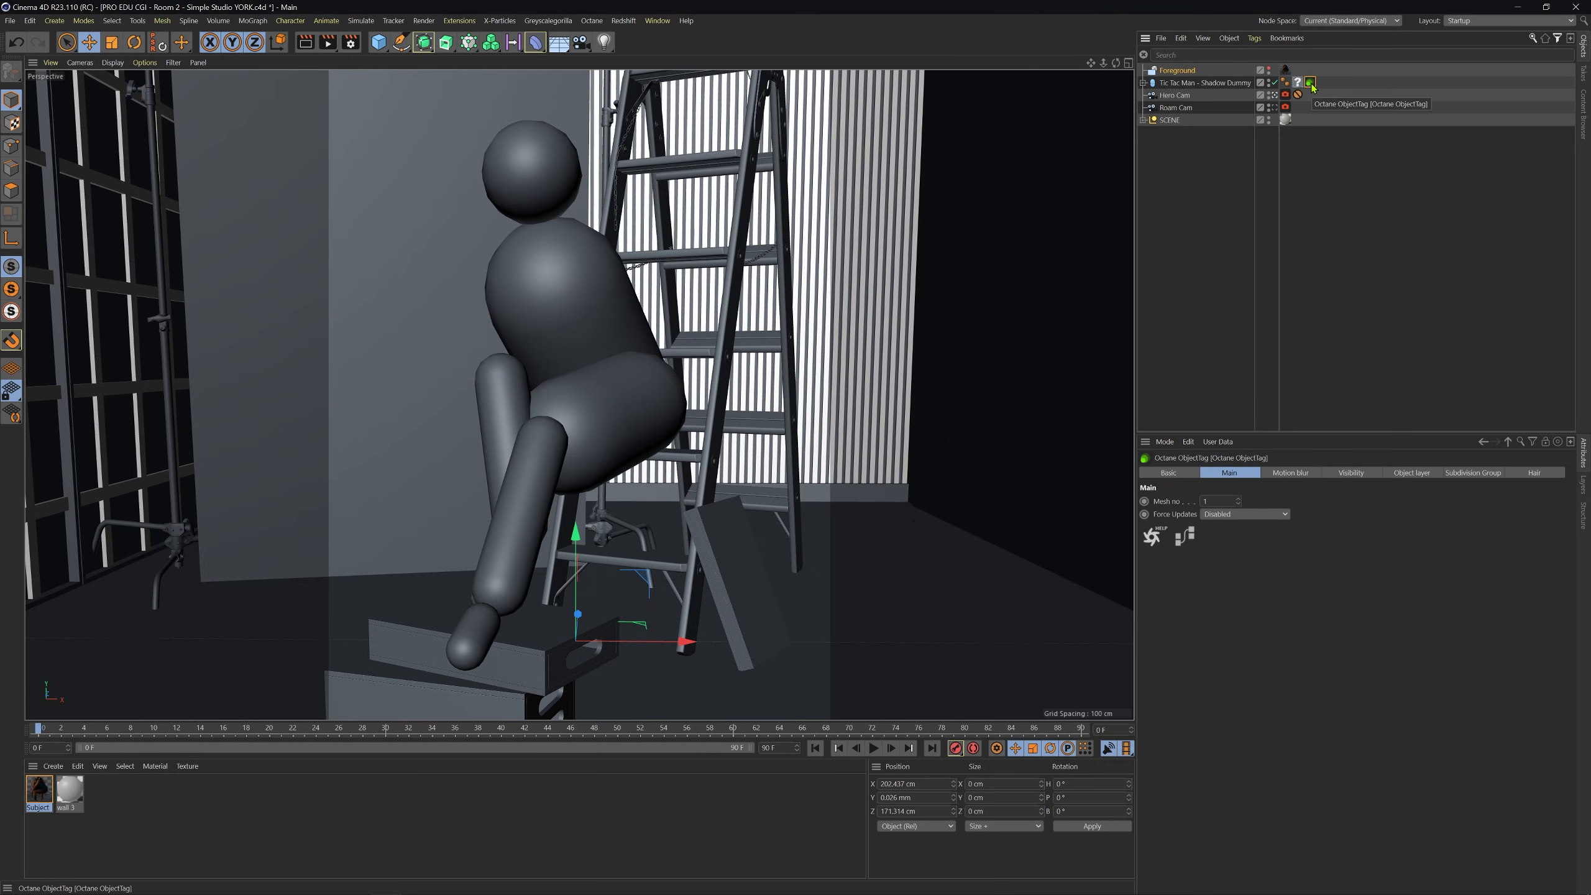
{"action": "left_click", "coordinate": [1335, 474]}
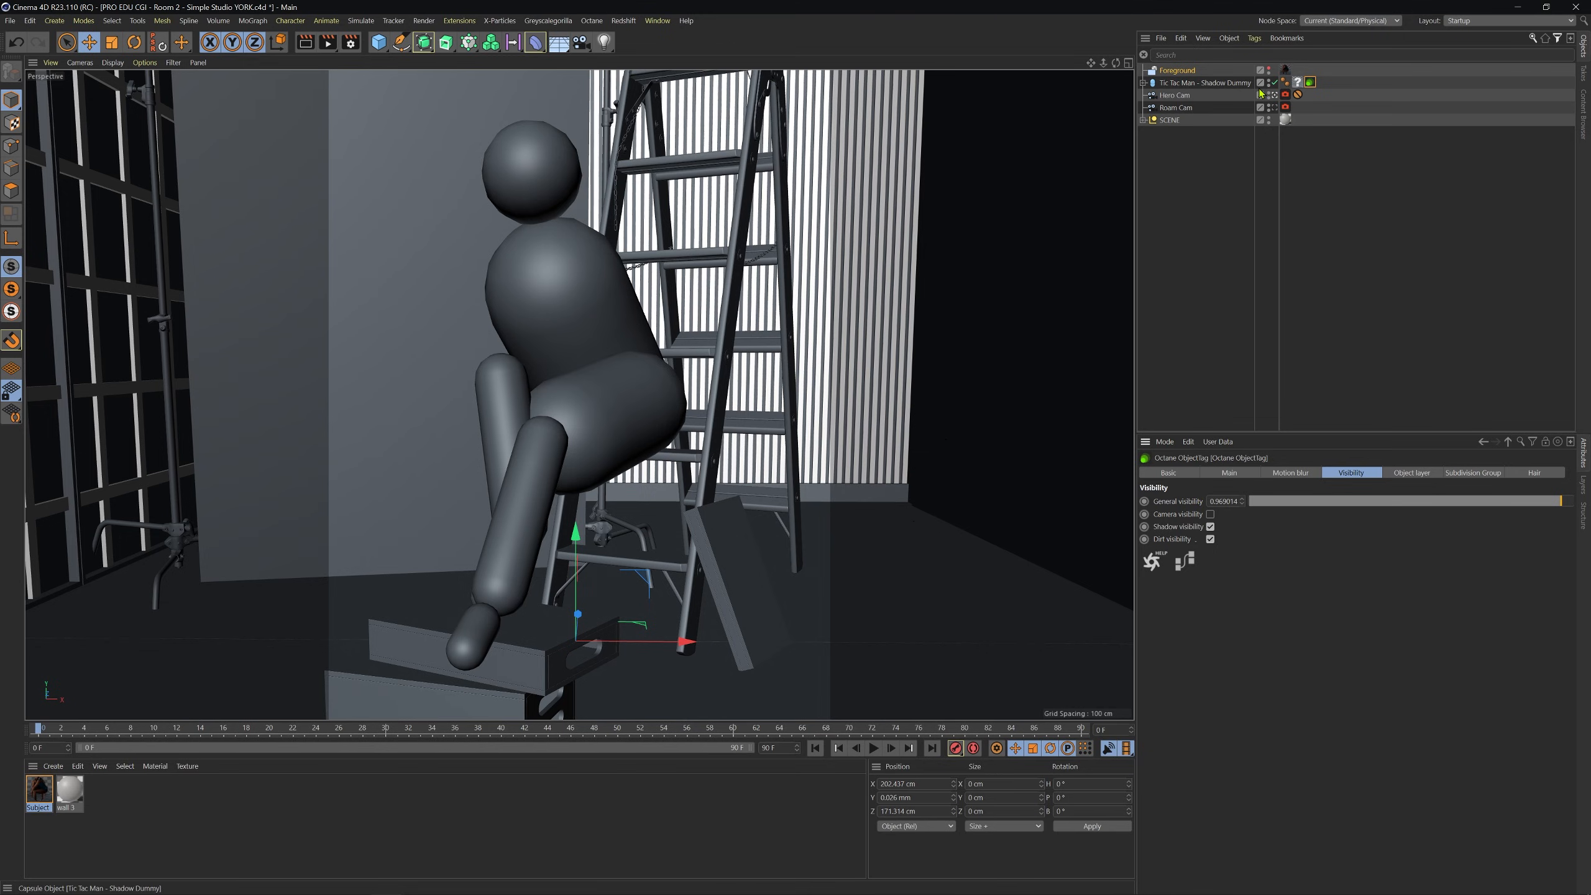
Switch the interface layout to DV Octane Next to Viewport (User)
{"action": "left_click", "coordinate": [1476, 24]}
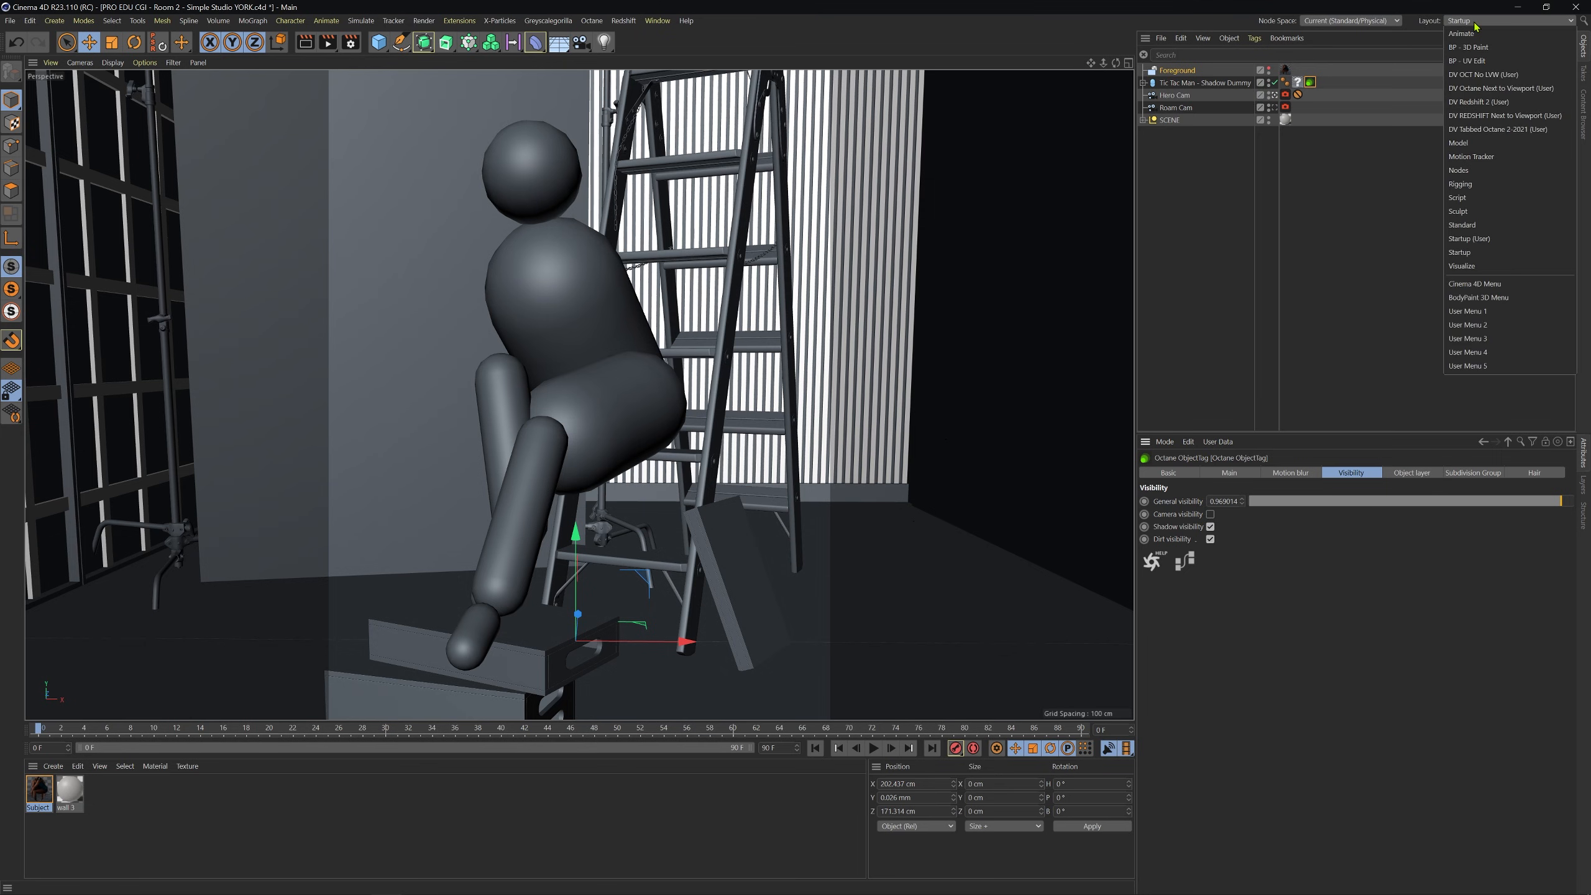
{"action": "left_click", "coordinate": [1498, 91]}
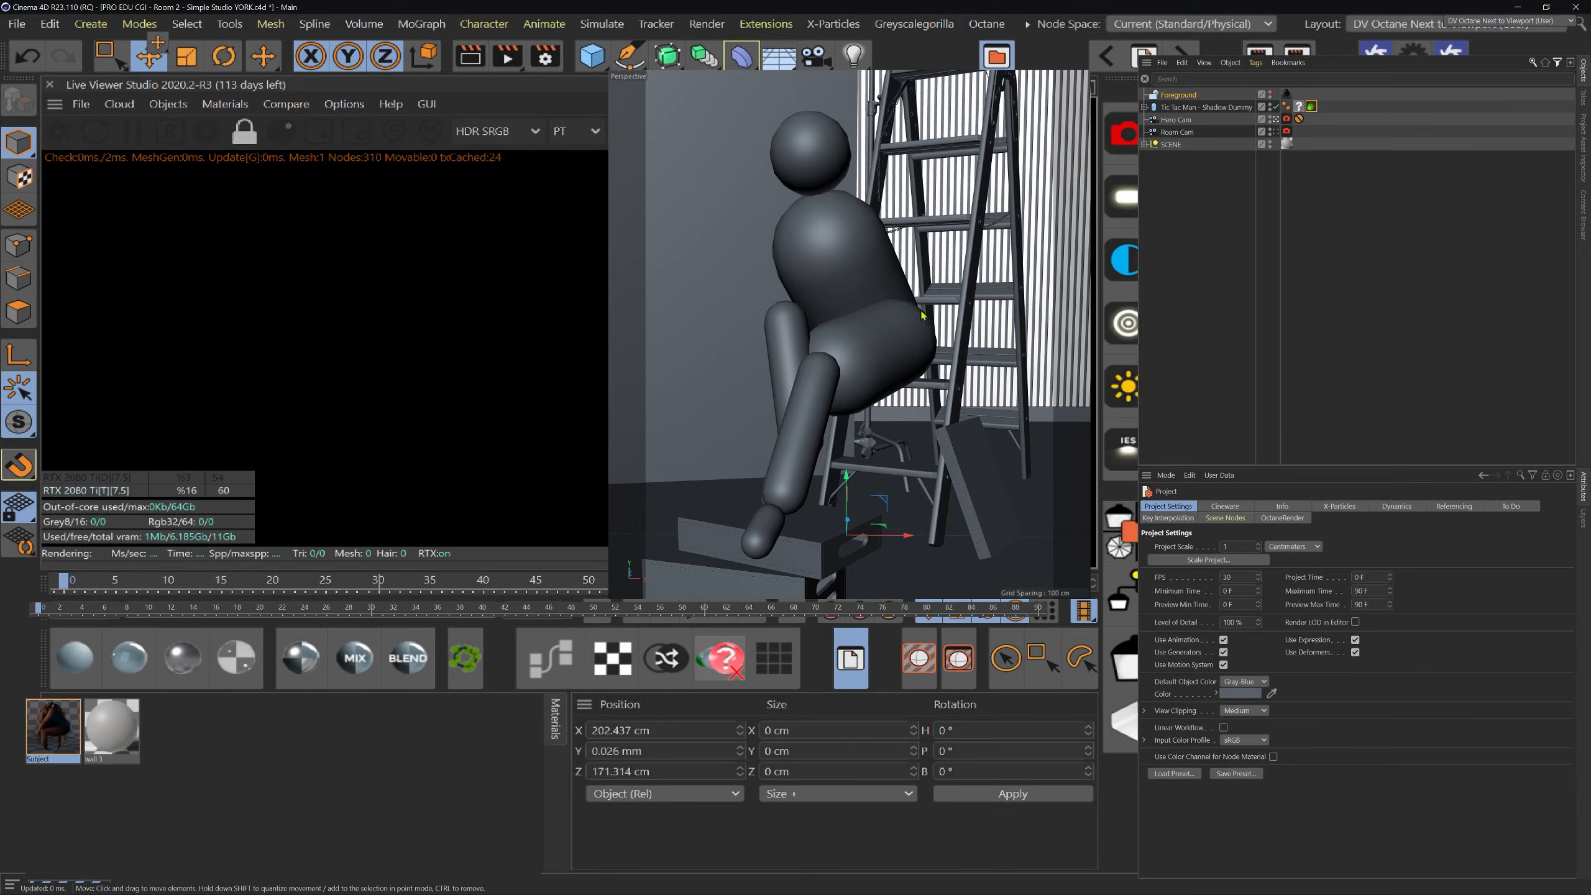
{"action": "double_click", "coordinate": [838, 10]}
{"action": "double_click", "coordinate": [766, 16]}
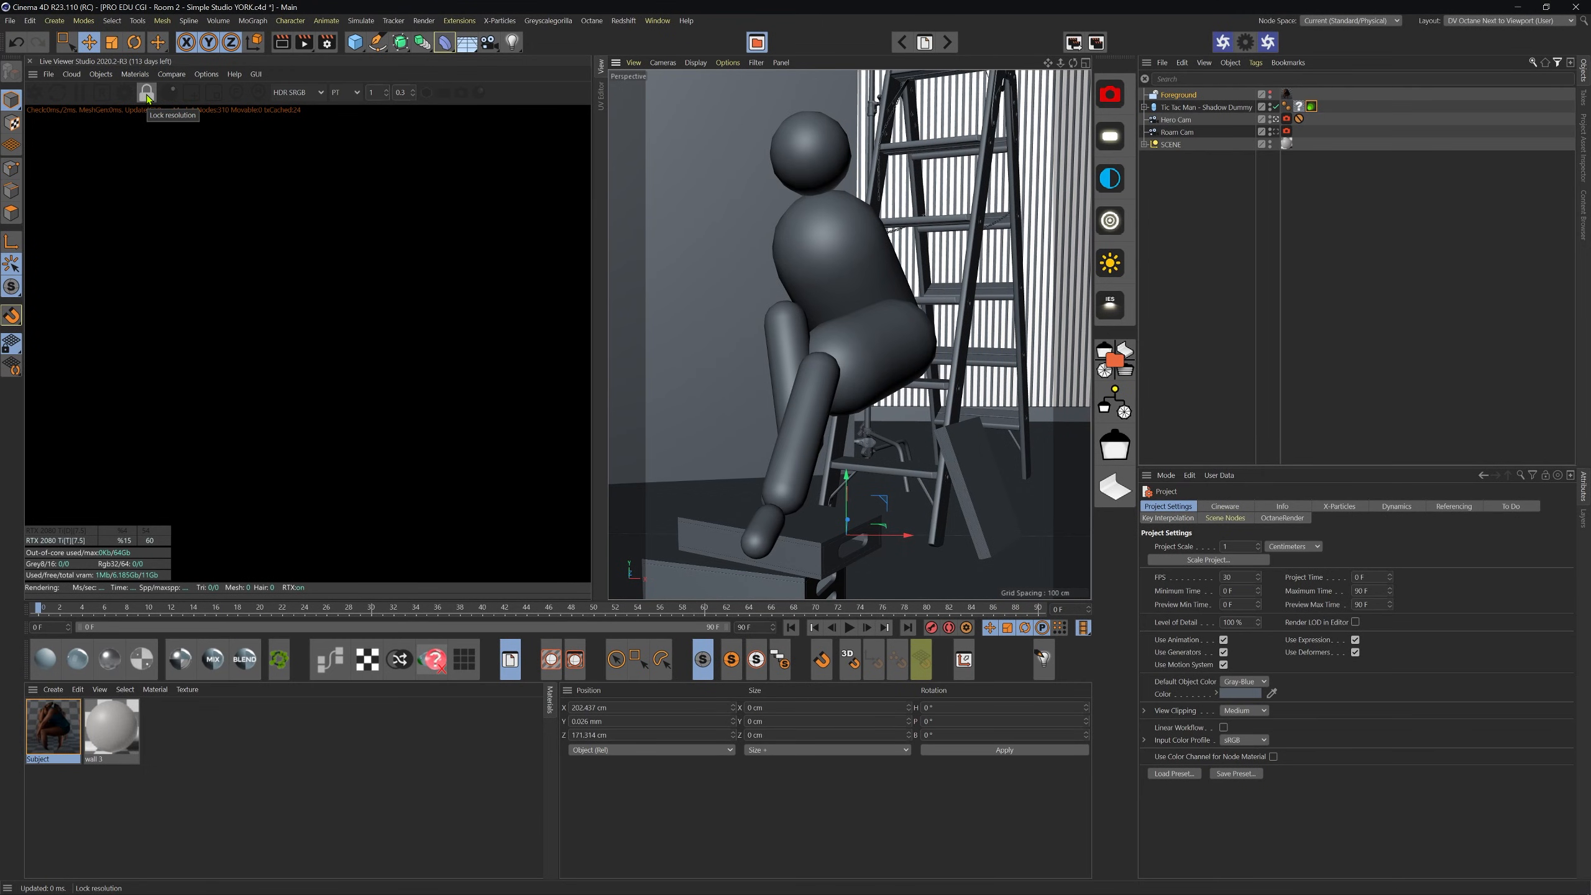
Show the Foreground object and start the Octane live render with the resolution locked
{"action": "left_click", "coordinate": [149, 91]}
{"action": "left_click", "coordinate": [1272, 94]}
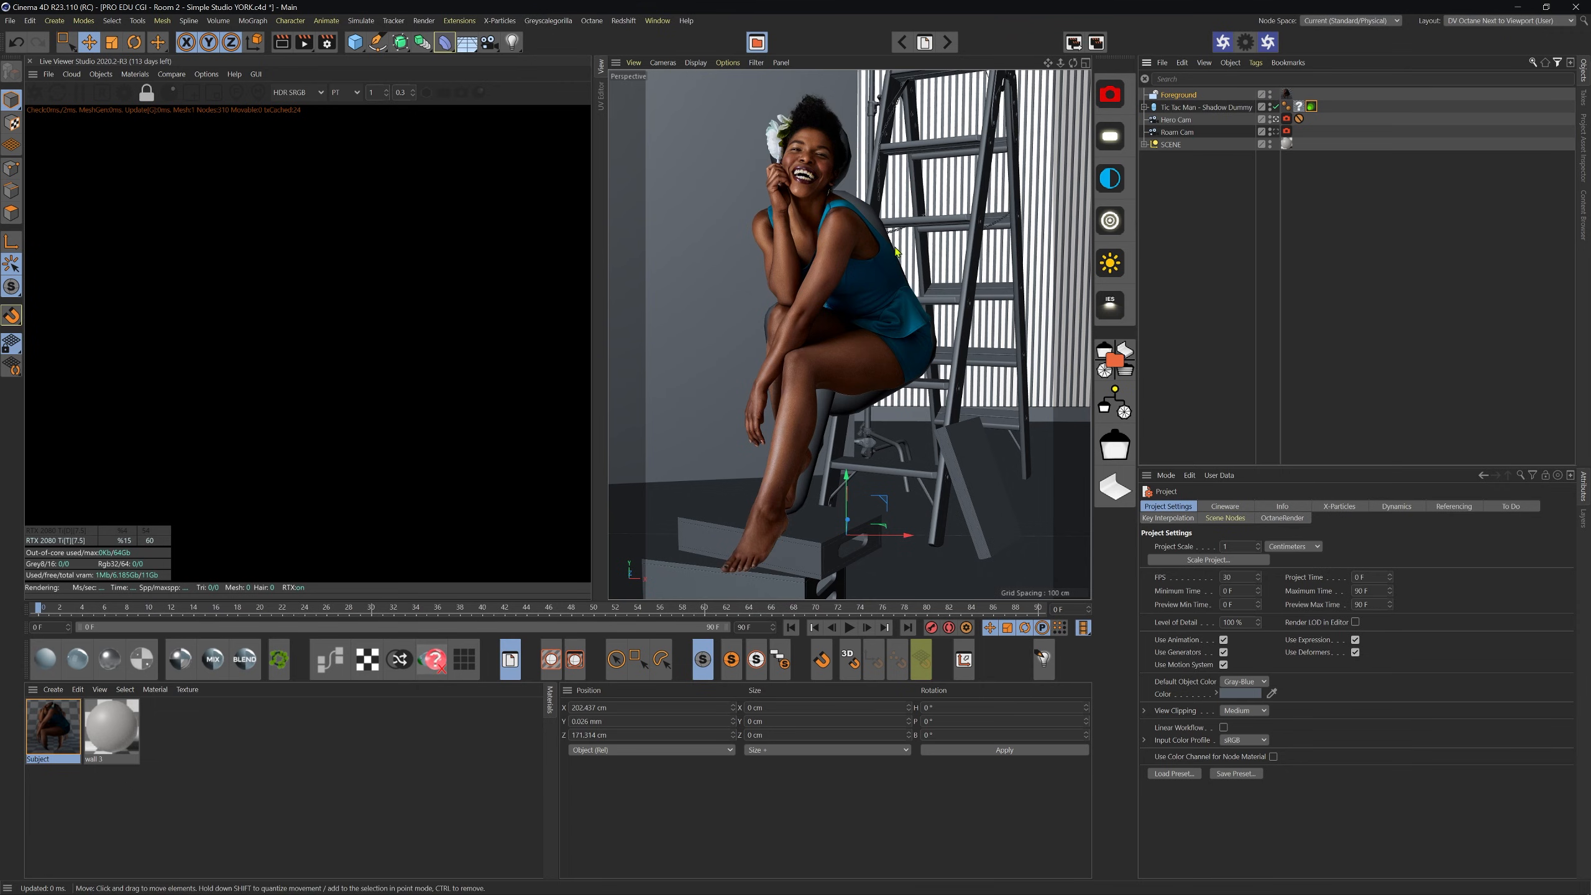
{"action": "left_click", "coordinate": [34, 92]}
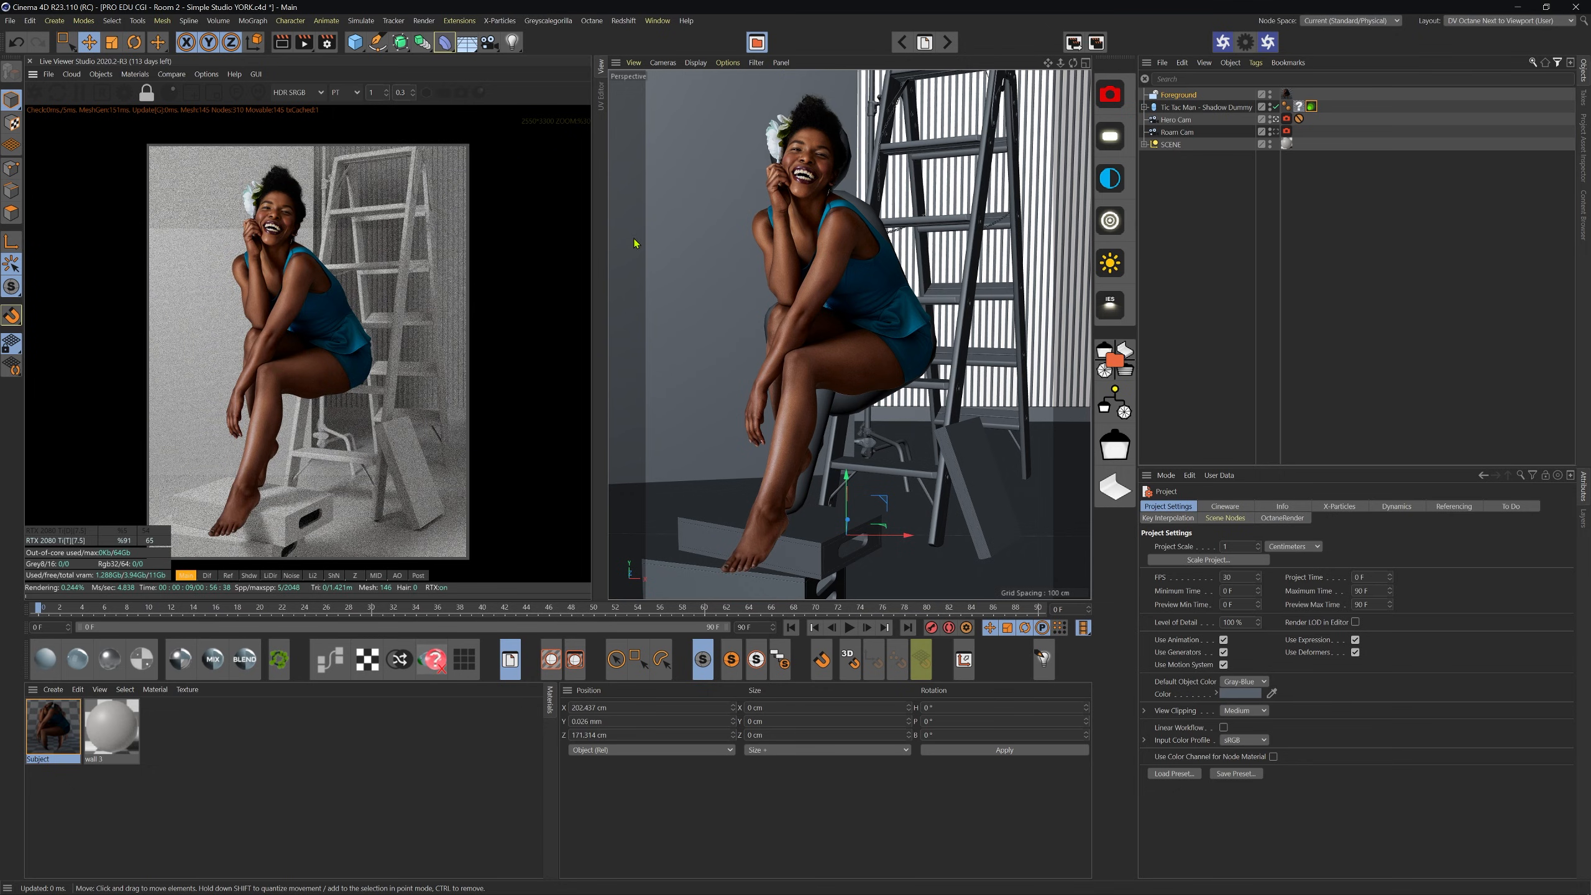
Examine the shadow dummy's shadows around the feet and box in the live render, comparing them with the Tic Tac Man disabled and enabled
{"action": "left_click", "coordinate": [1192, 107]}
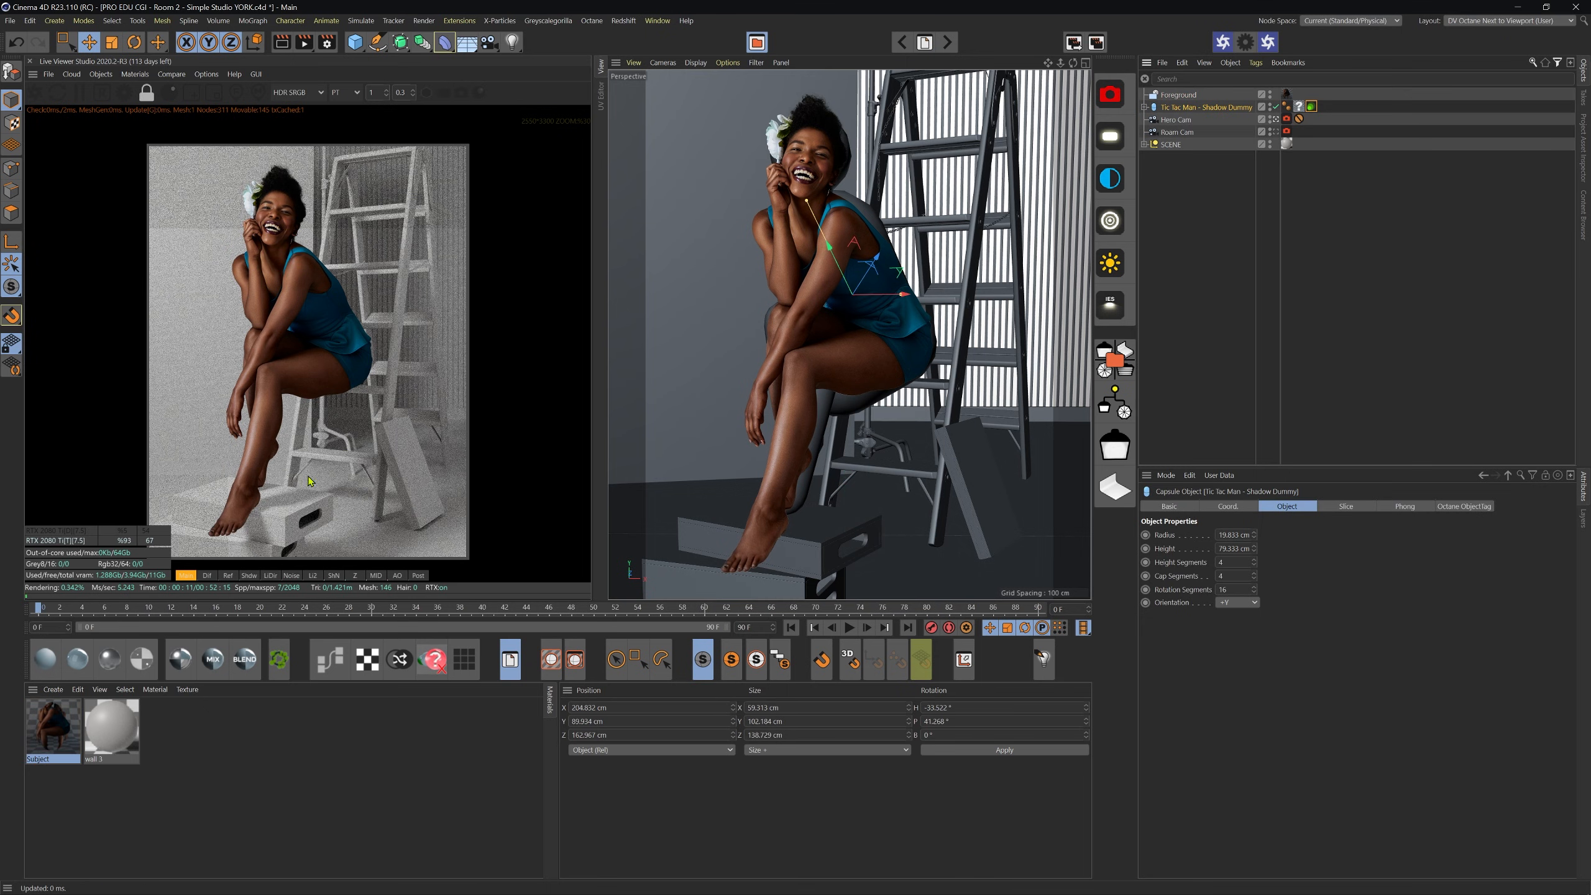
{"action": "scroll", "coordinate": [269, 533], "scroll_direction": "up", "scroll_amount": 3}
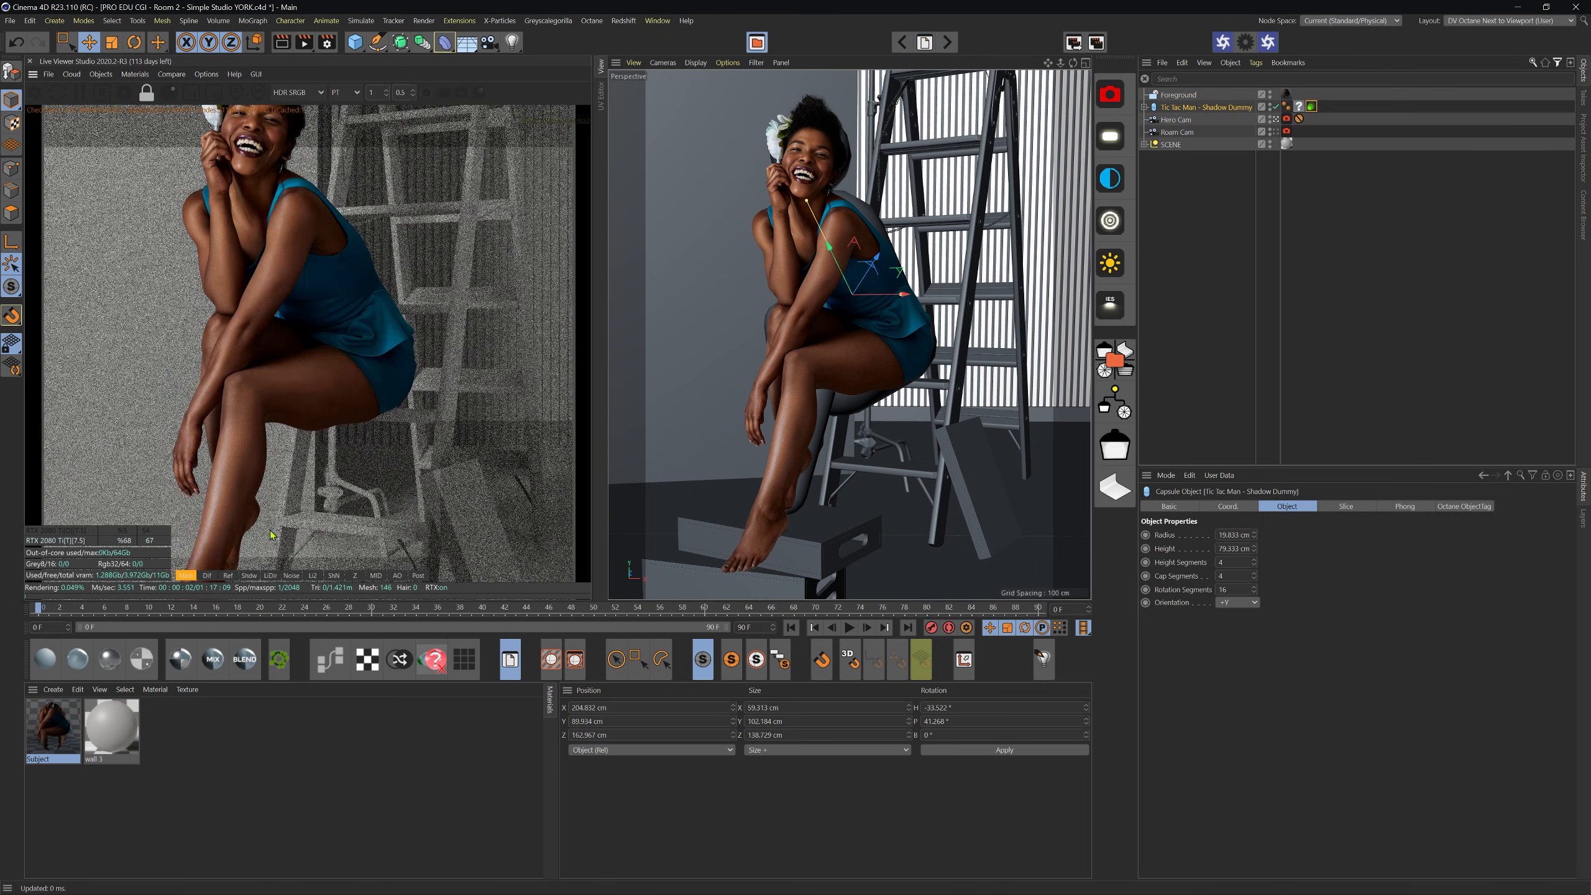
{"action": "scroll", "coordinate": [300, 339], "scroll_direction": "up", "scroll_amount": 2}
{"action": "left_click_drag", "start_coordinate": [301, 336], "coordinate": [307, 229]}
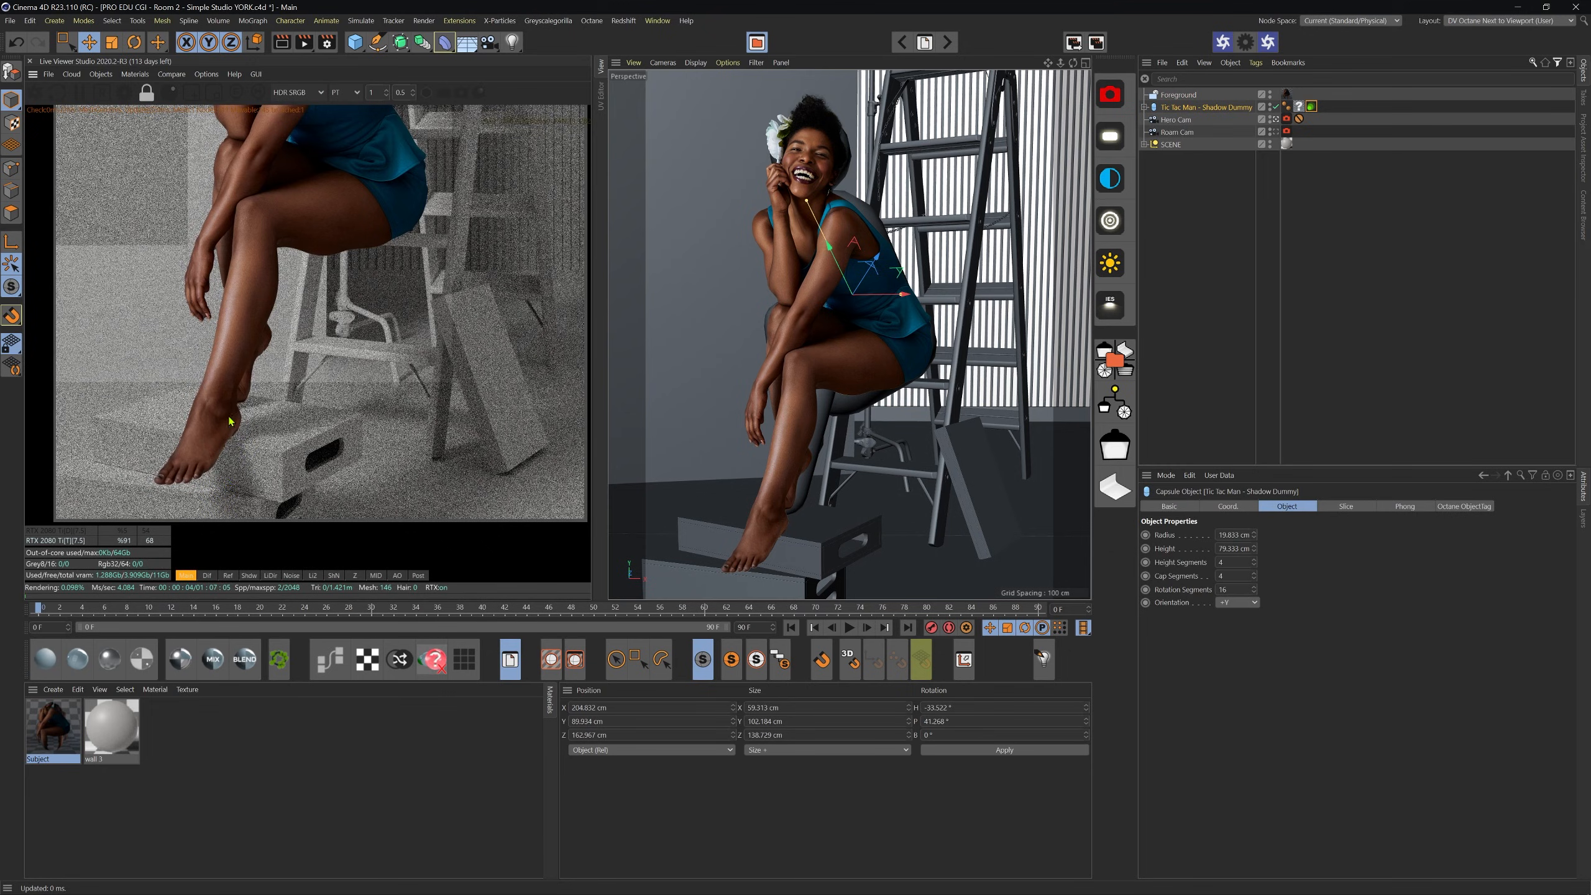
{"action": "left_click_drag", "start_coordinate": [343, 255], "coordinate": [293, 422]}
{"action": "scroll", "coordinate": [304, 418], "scroll_direction": "down", "scroll_amount": 5}
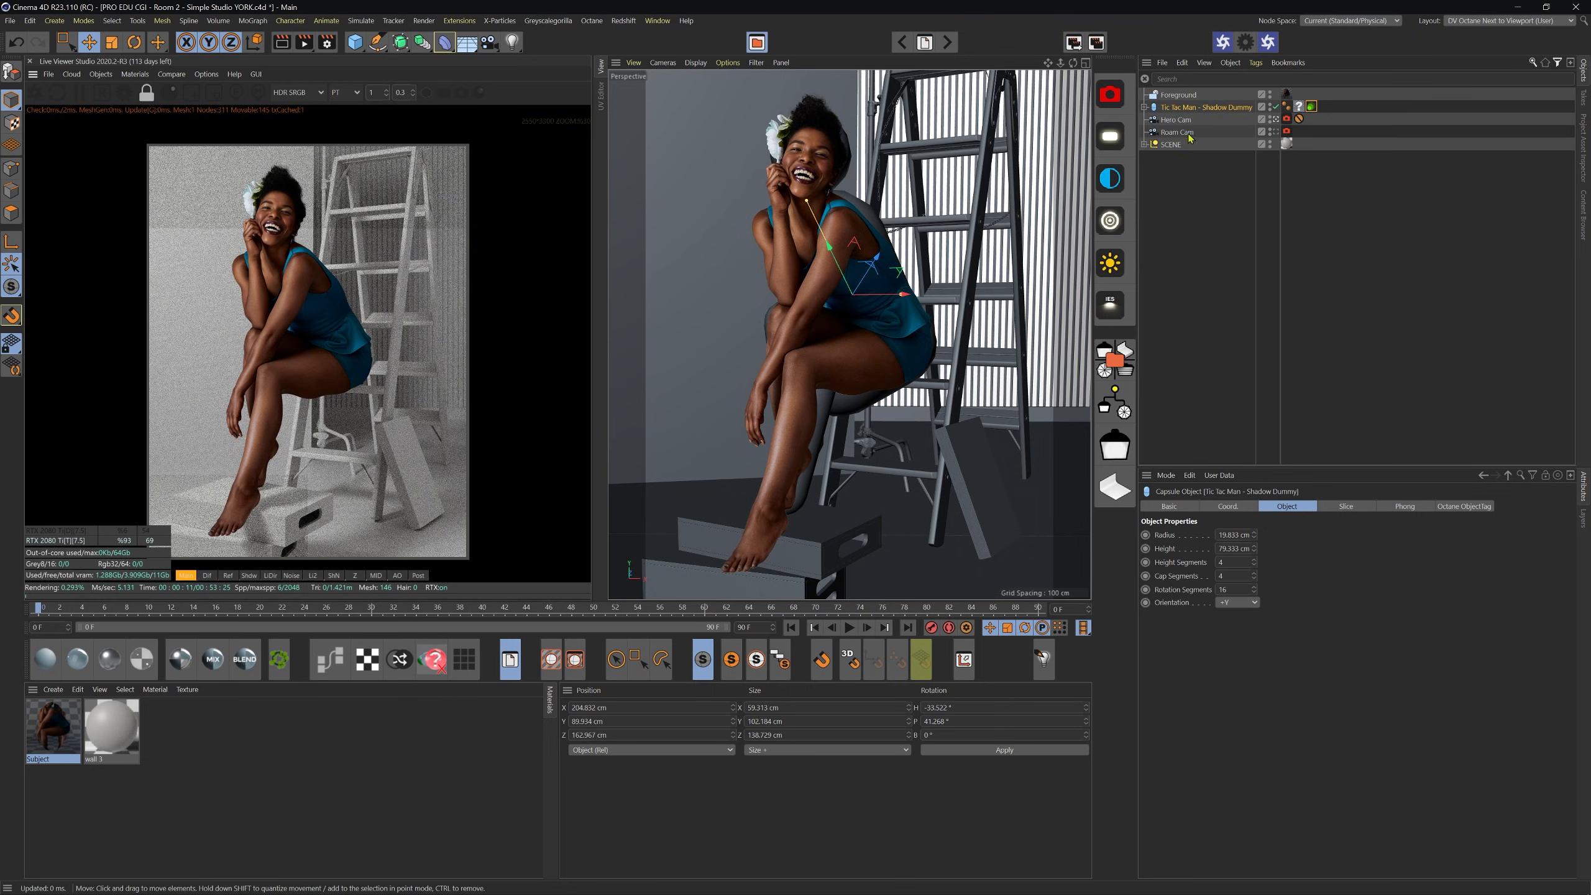
{"action": "left_click", "coordinate": [1271, 105]}
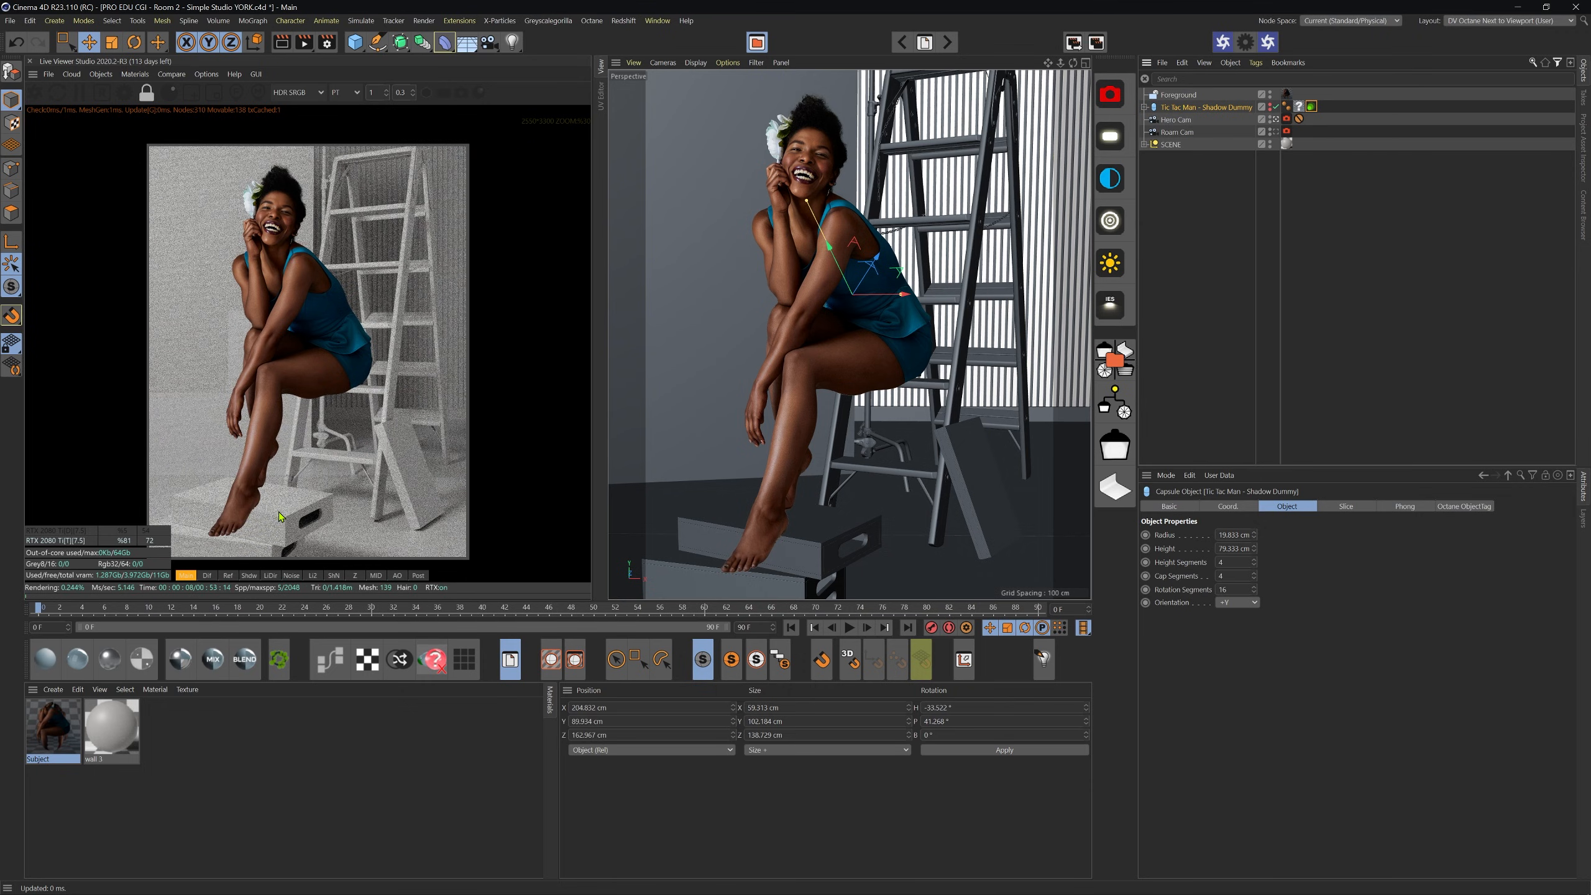
{"action": "left_click", "coordinate": [1271, 105]}
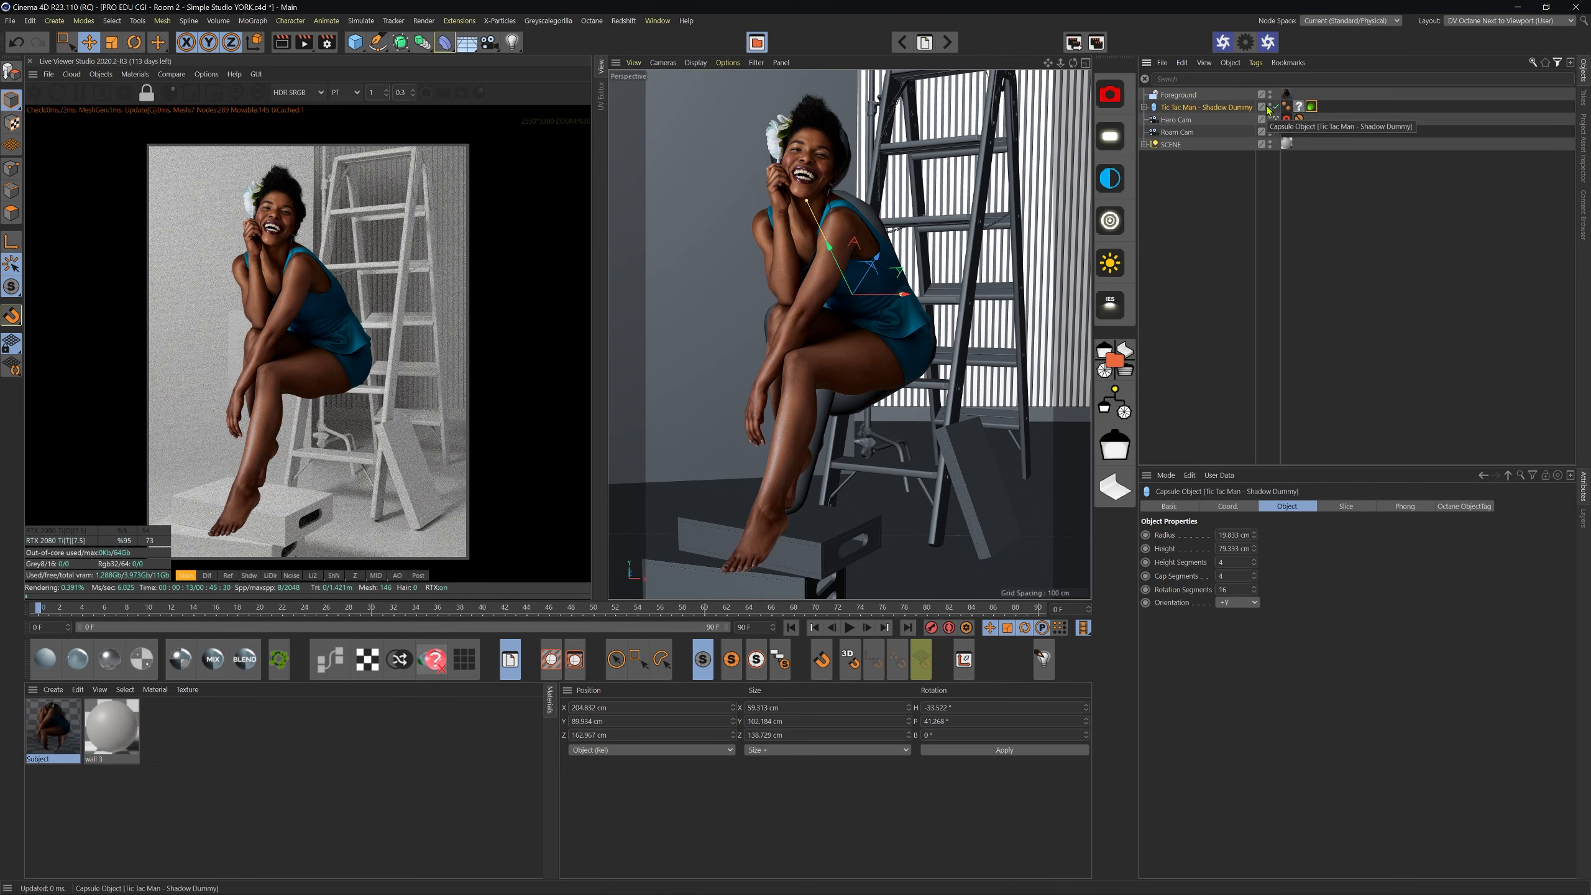